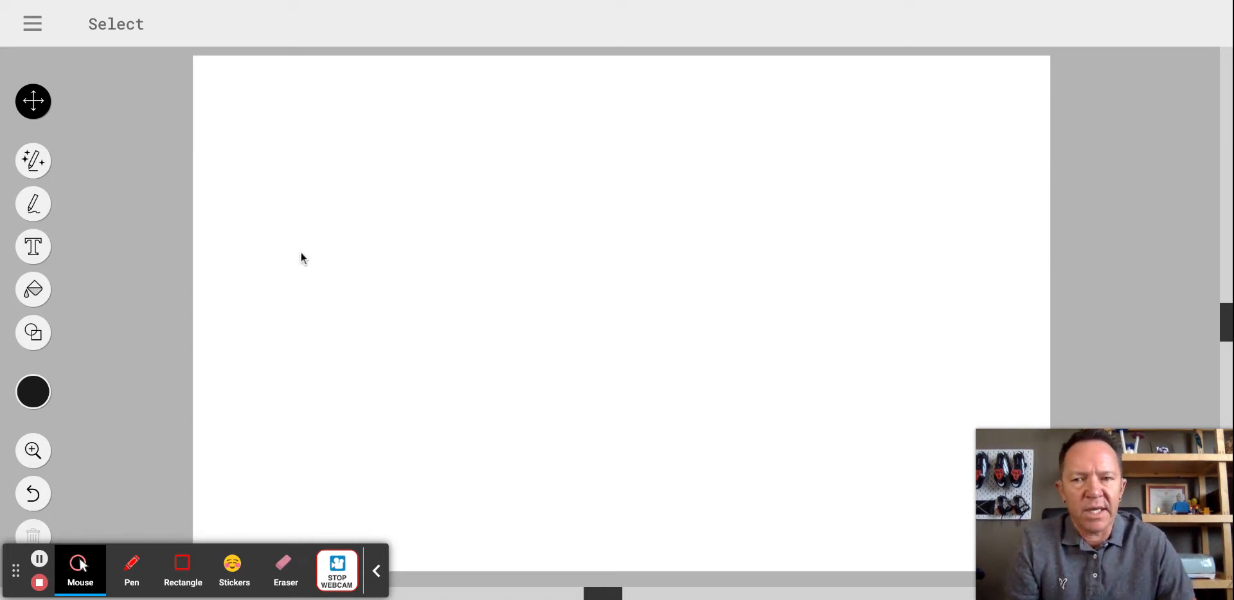
# Sketch a rough side view of a car with AutoDraw and replace it with the suggested sedan that has a roof light
pyautogui.hscroll(-1, 153, 252)
pyautogui.scroll(-1, 210, 234)
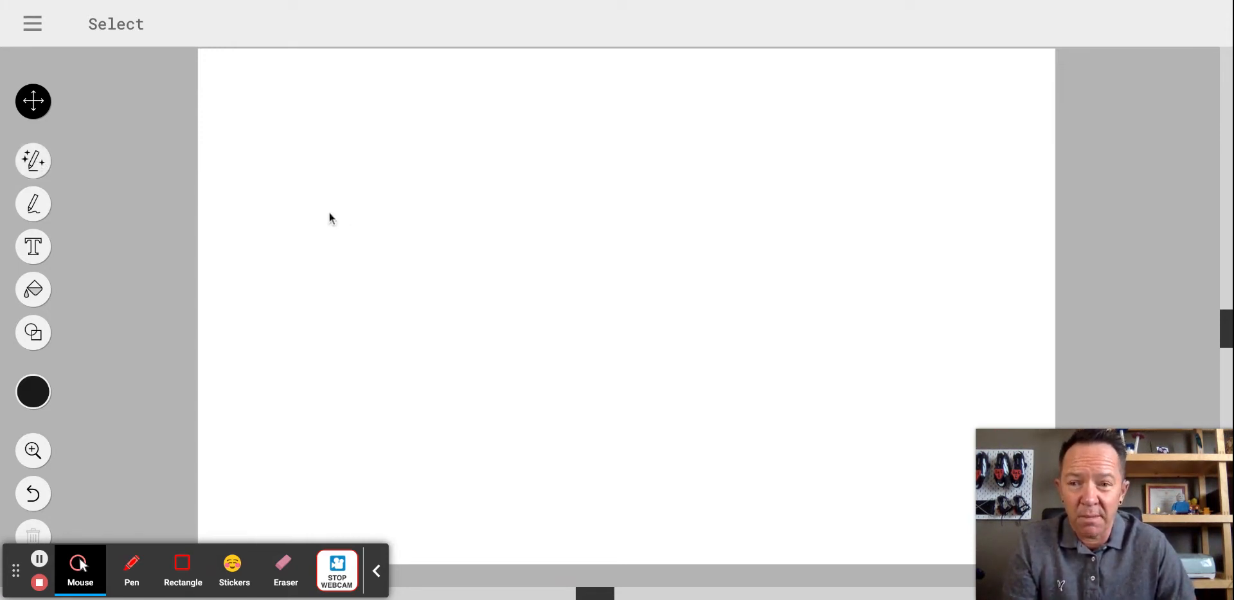
pyautogui.click(36, 170)
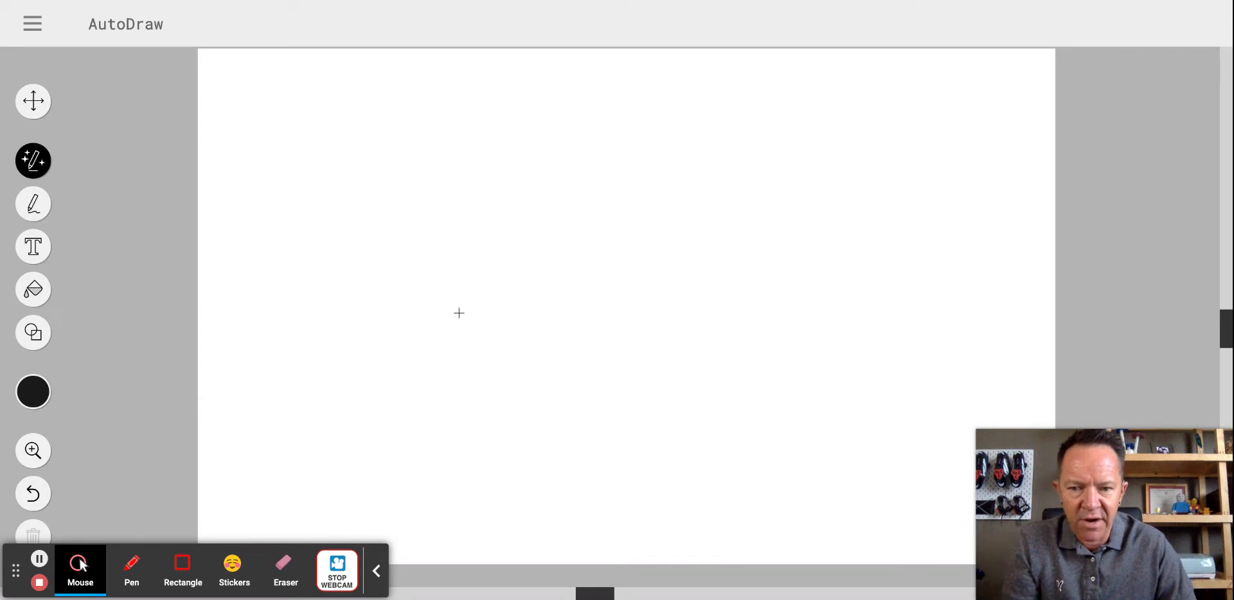
pyautogui.moveTo(458, 293)
pyautogui.mouseDown()
pyautogui.moveTo(427, 339)
pyautogui.moveTo(456, 357)
pyautogui.moveTo(488, 354)
pyautogui.moveTo(496, 320)
pyautogui.moveTo(457, 294)
pyautogui.mouseUp()
pyautogui.moveTo(660, 296)
pyautogui.mouseDown()
pyautogui.moveTo(651, 330)
pyautogui.moveTo(703, 348)
pyautogui.moveTo(709, 307)
pyautogui.moveTo(645, 292)
pyautogui.mouseUp()
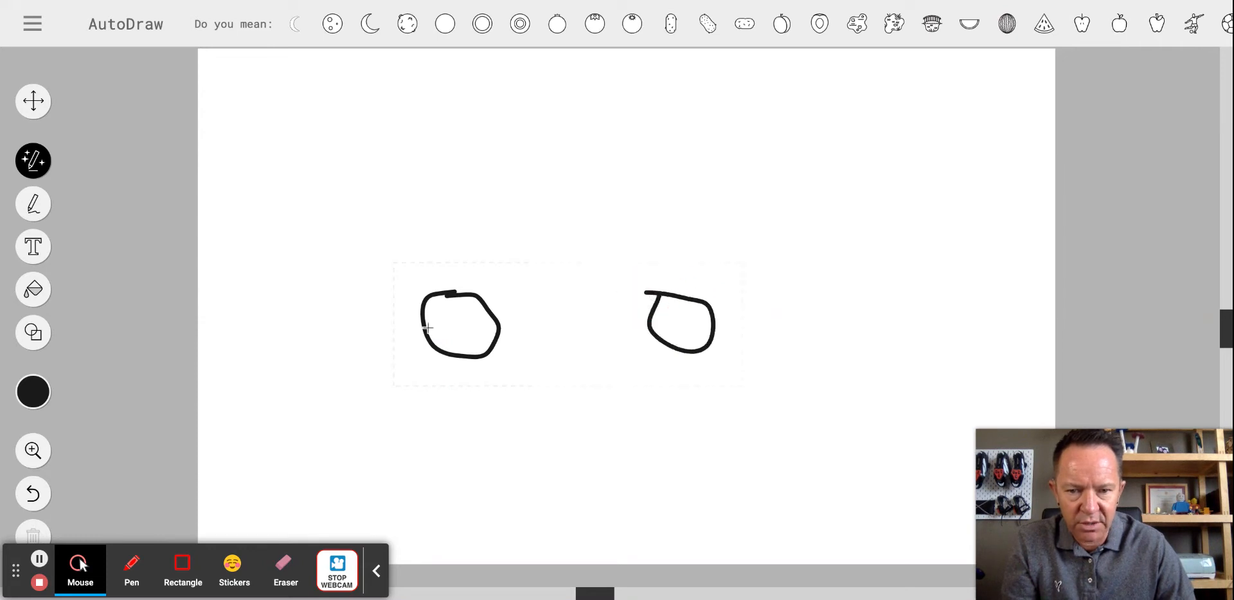
pyautogui.moveTo(401, 314)
pyautogui.mouseDown()
pyautogui.moveTo(324, 310)
pyautogui.moveTo(371, 239)
pyautogui.moveTo(411, 236)
pyautogui.moveTo(461, 171)
pyautogui.moveTo(652, 164)
pyautogui.moveTo(683, 209)
pyautogui.moveTo(814, 215)
pyautogui.moveTo(802, 319)
pyautogui.moveTo(498, 314)
pyautogui.mouseUp()
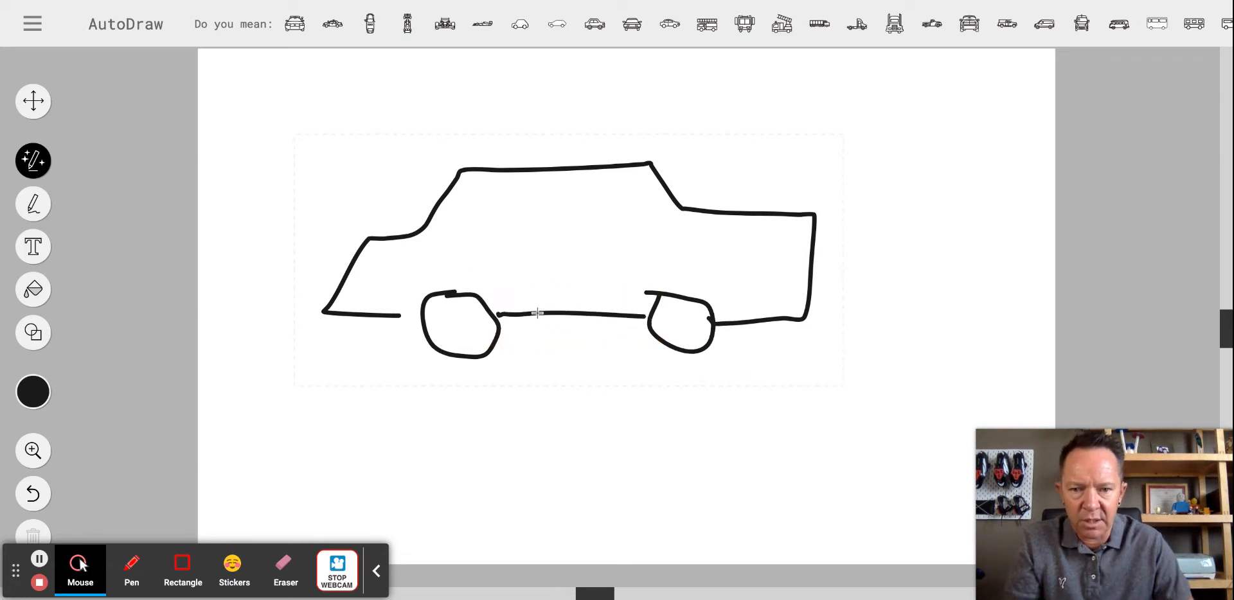
pyautogui.click(332, 23)
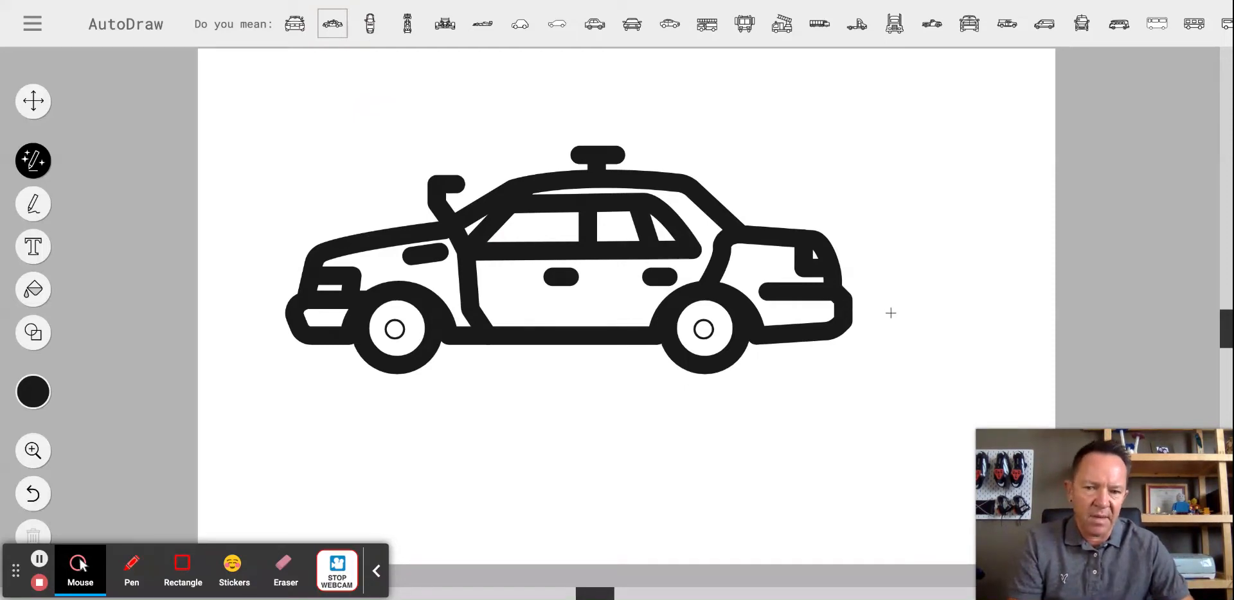
# Fill the car's body panels with blue, leaving the windows and wheels white
pyautogui.click(30, 287)
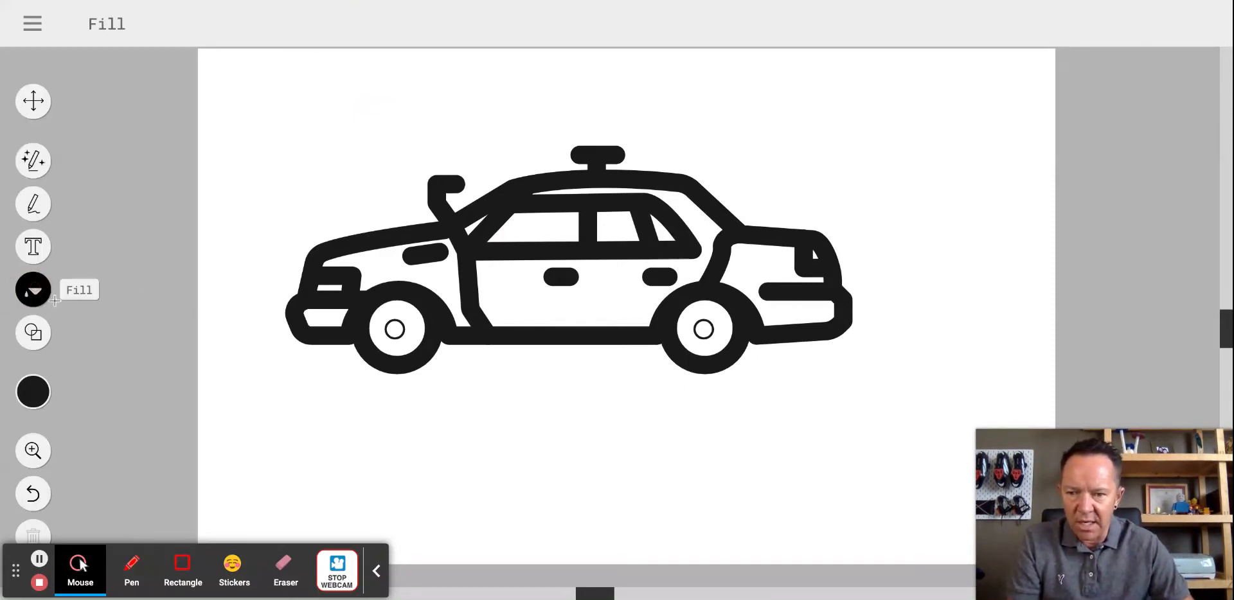
pyautogui.click(35, 399)
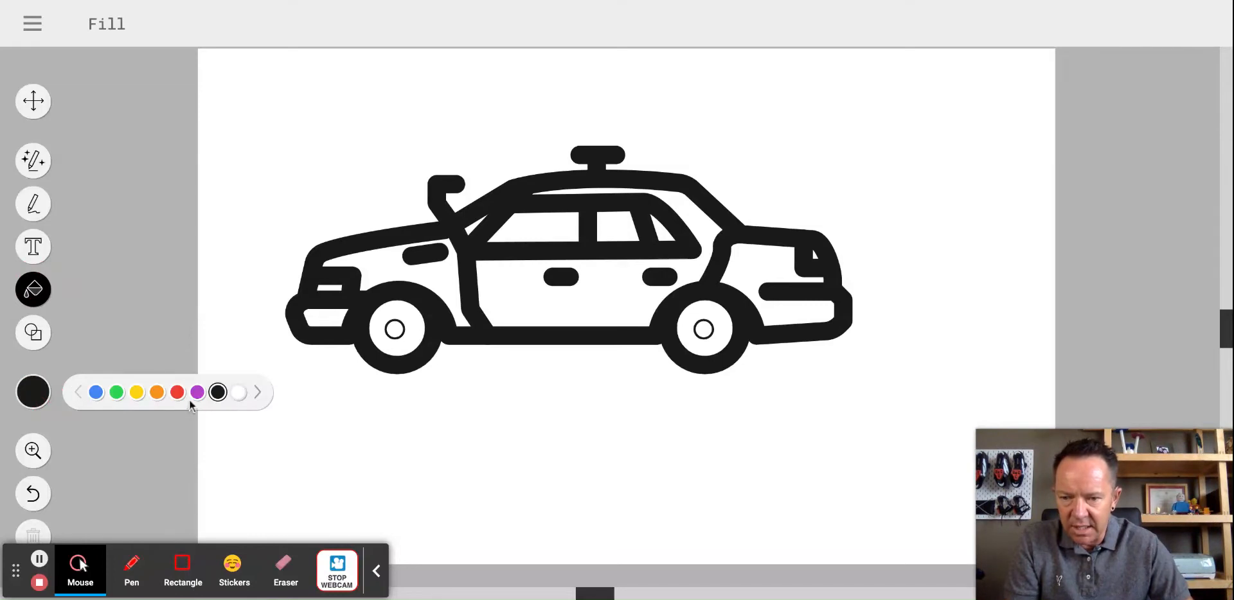
pyautogui.click(96, 392)
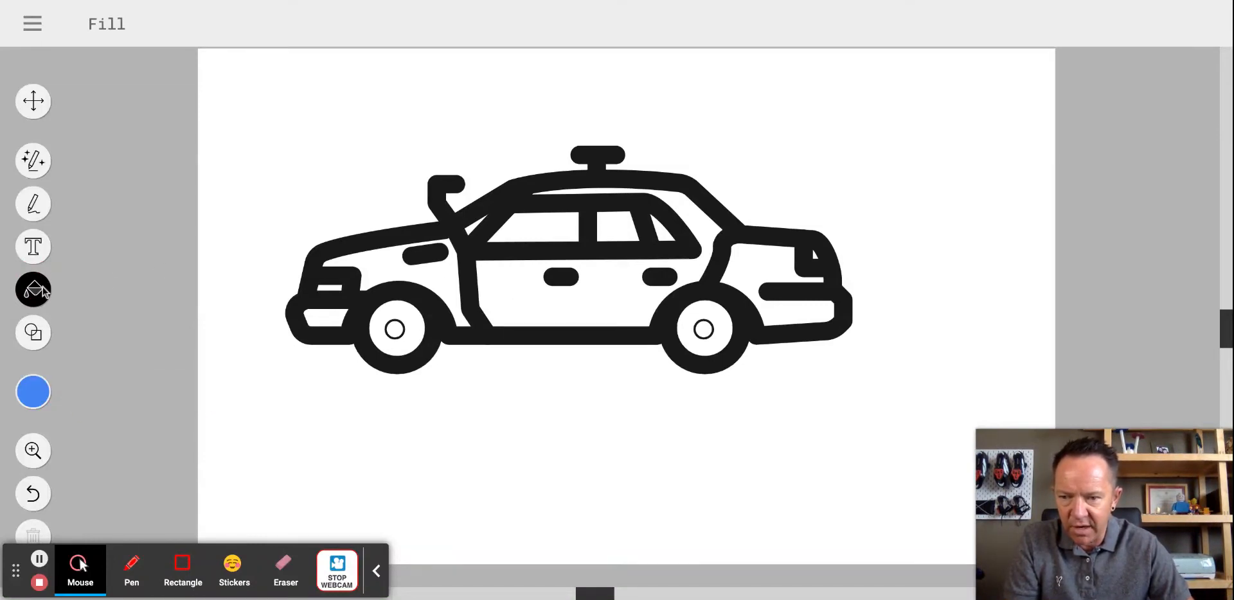
pyautogui.click(520, 306)
pyautogui.click(826, 281)
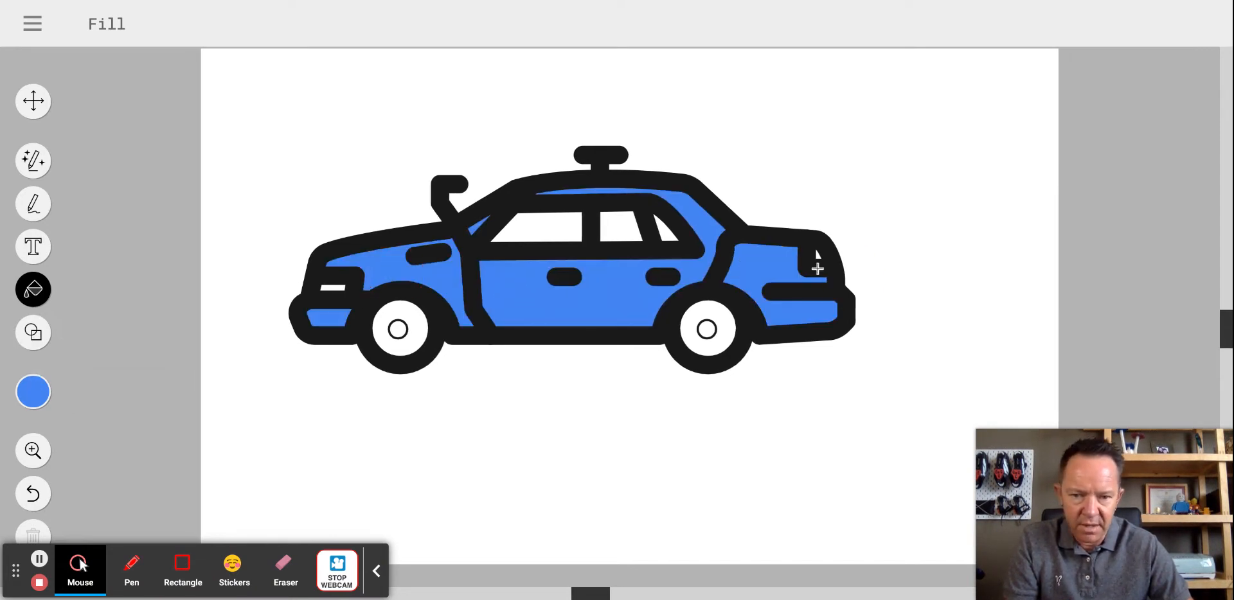
# Fill the canvas background around the car with blue and return it to white
pyautogui.click(33, 391)
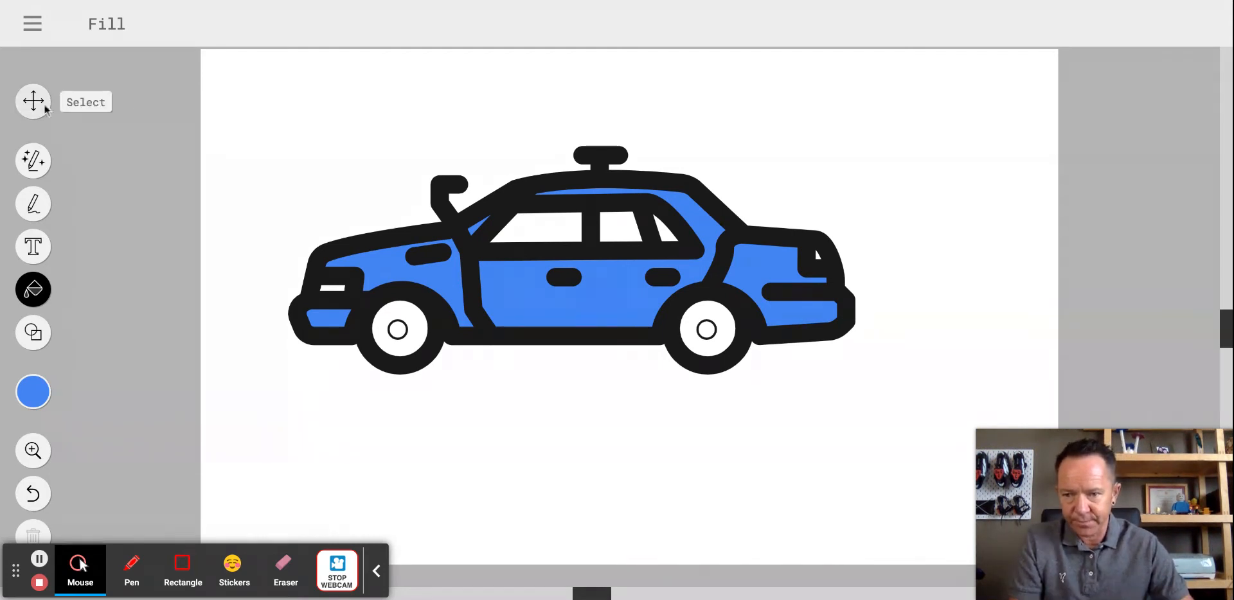
pyautogui.click(349, 116)
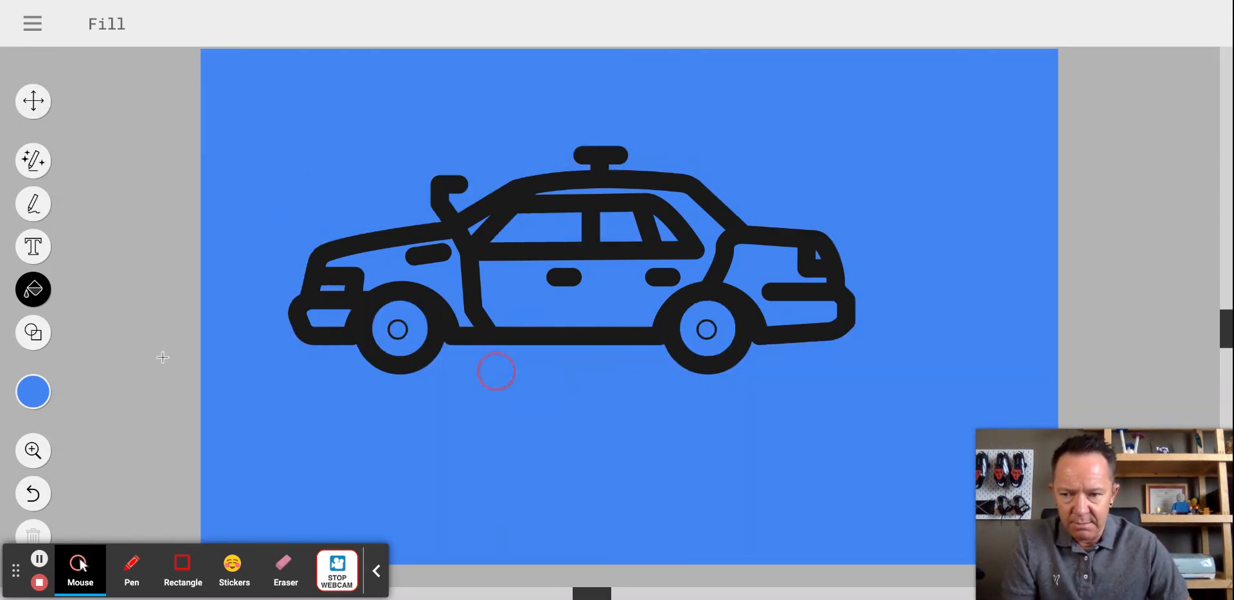
pyautogui.click(40, 399)
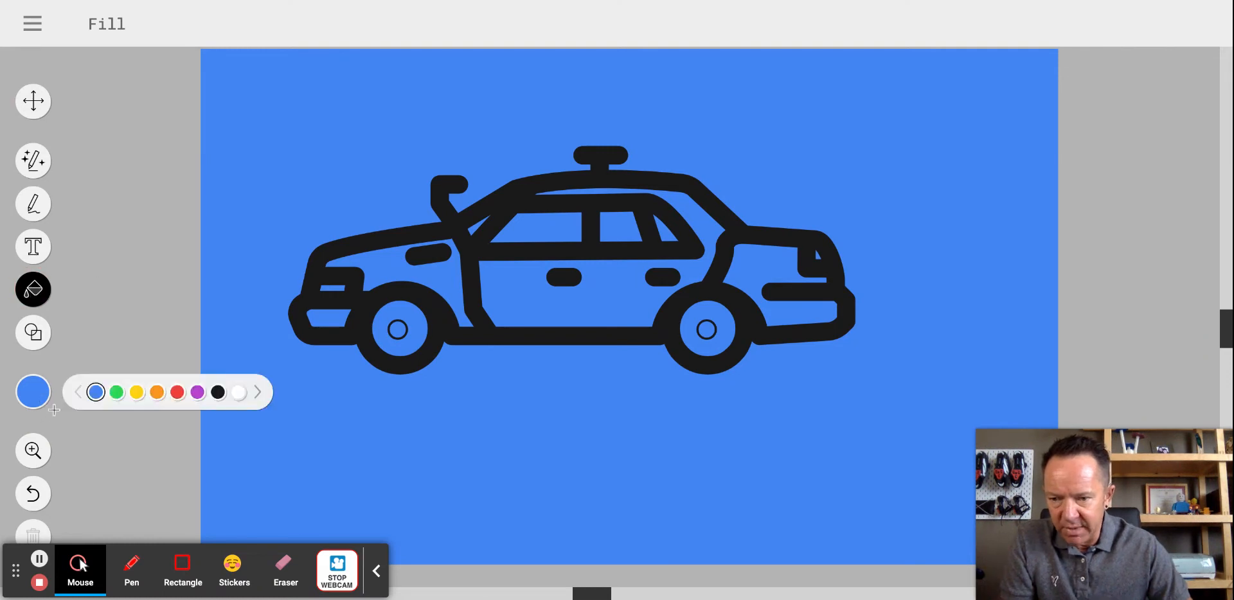
pyautogui.click(239, 392)
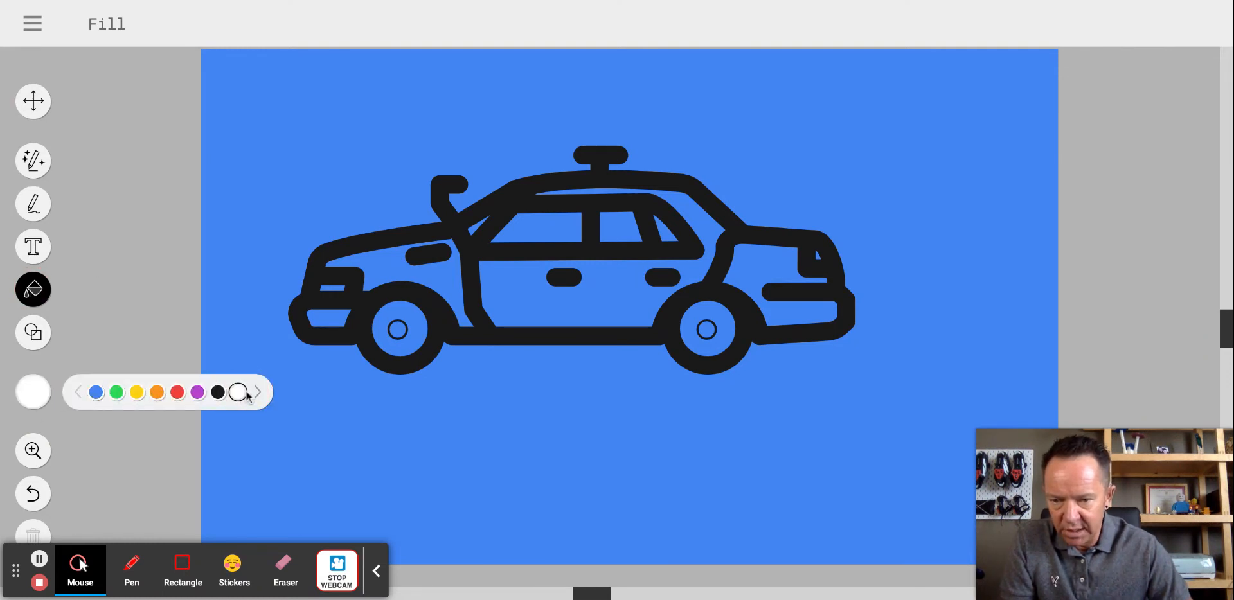
pyautogui.click(319, 151)
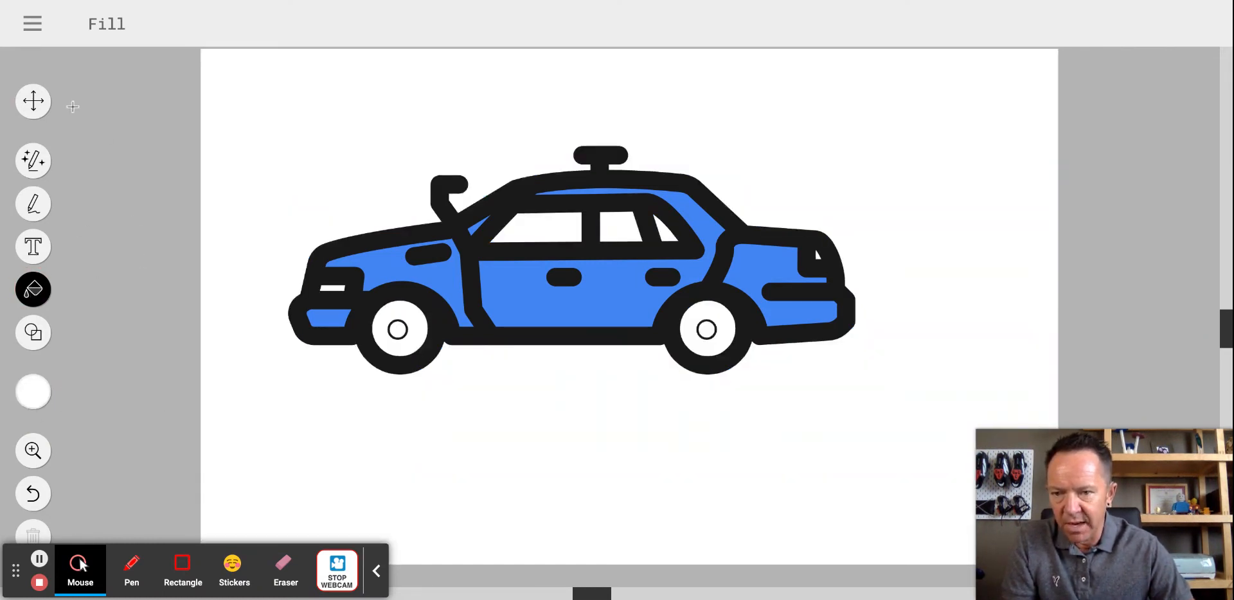
# Delete the car drawing from the canvas
pyautogui.click(33, 101)
pyautogui.click(453, 270)
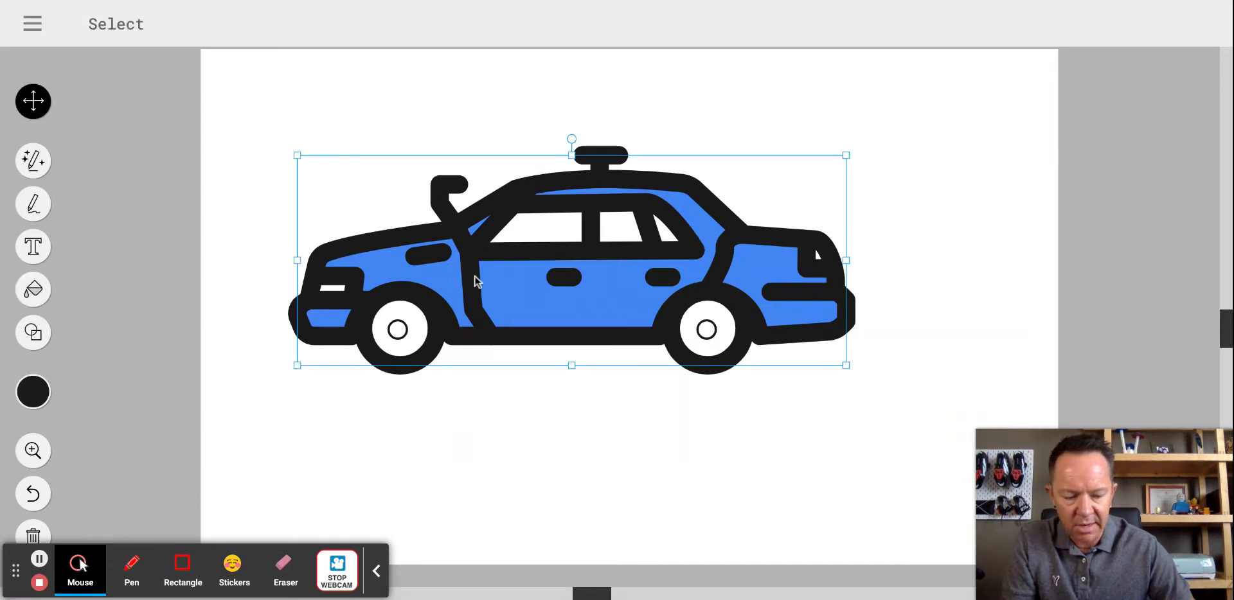
pyautogui.press('Delete')
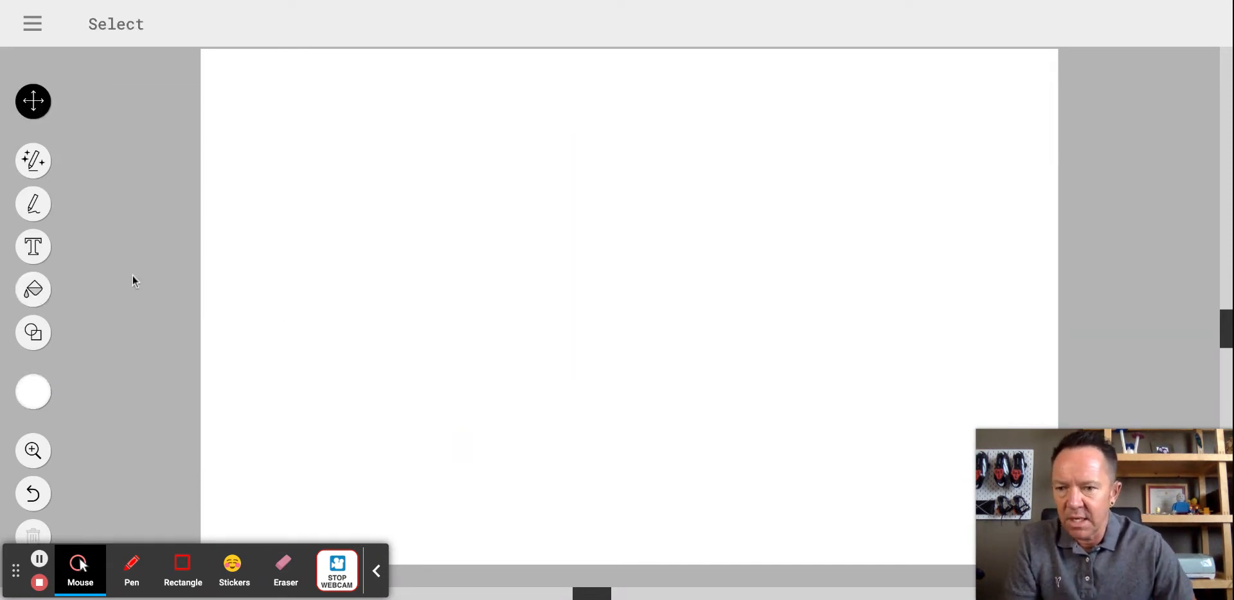
pyautogui.click(34, 247)
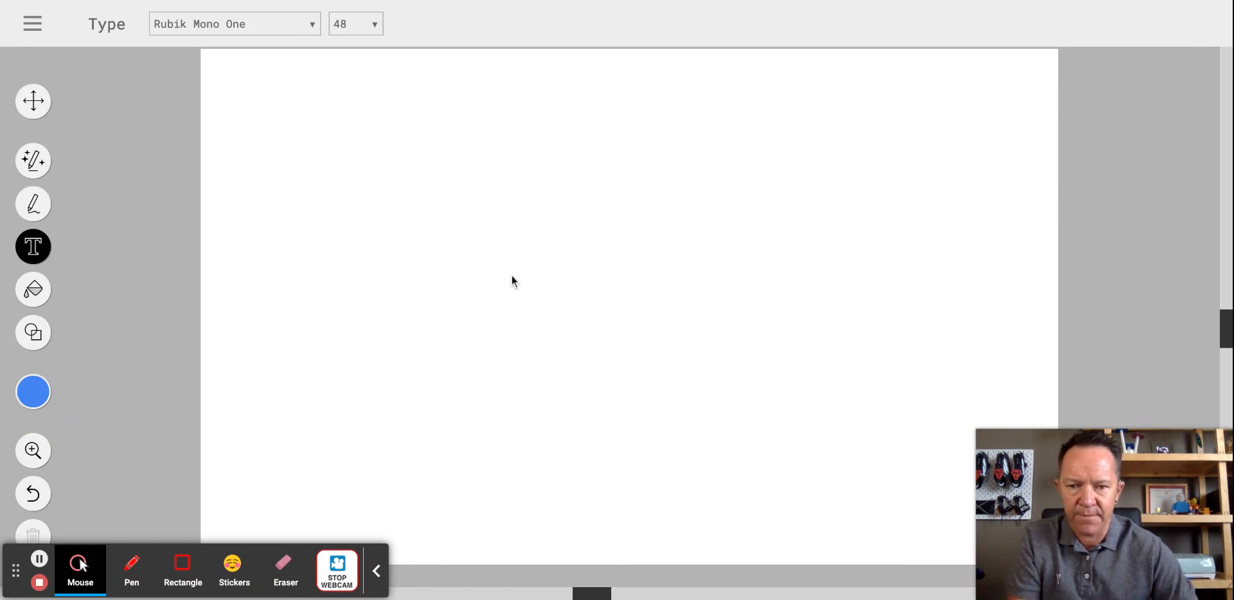
pyautogui.click(375, 229)
pyautogui.click(441, 259)
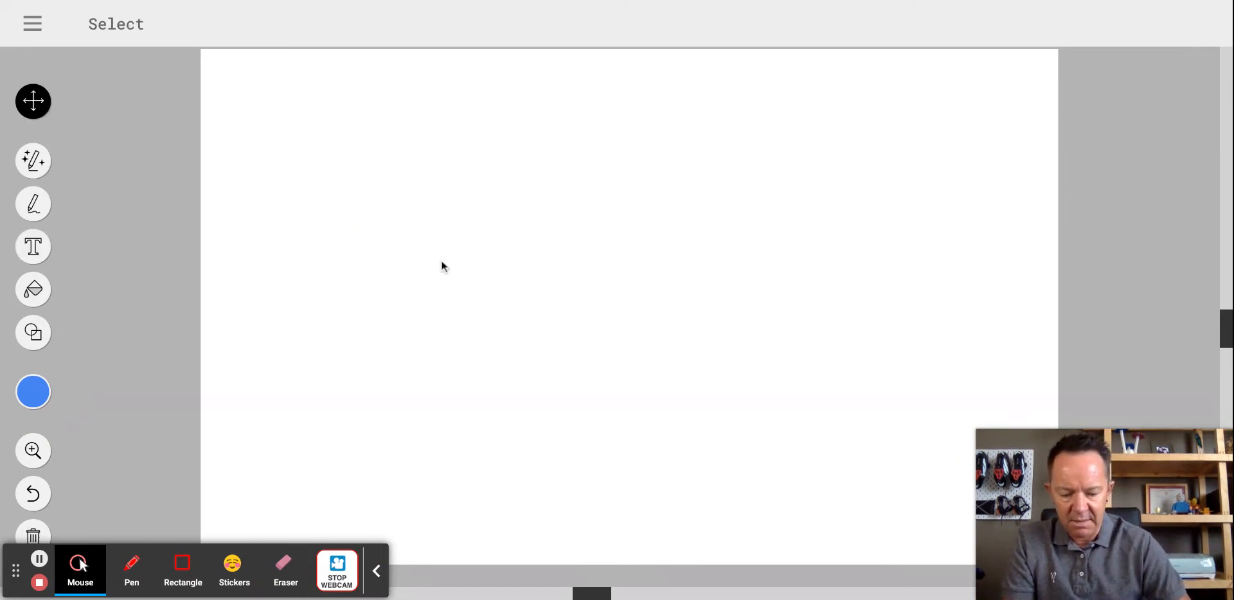
pyautogui.press('s')
pyautogui.press('a')
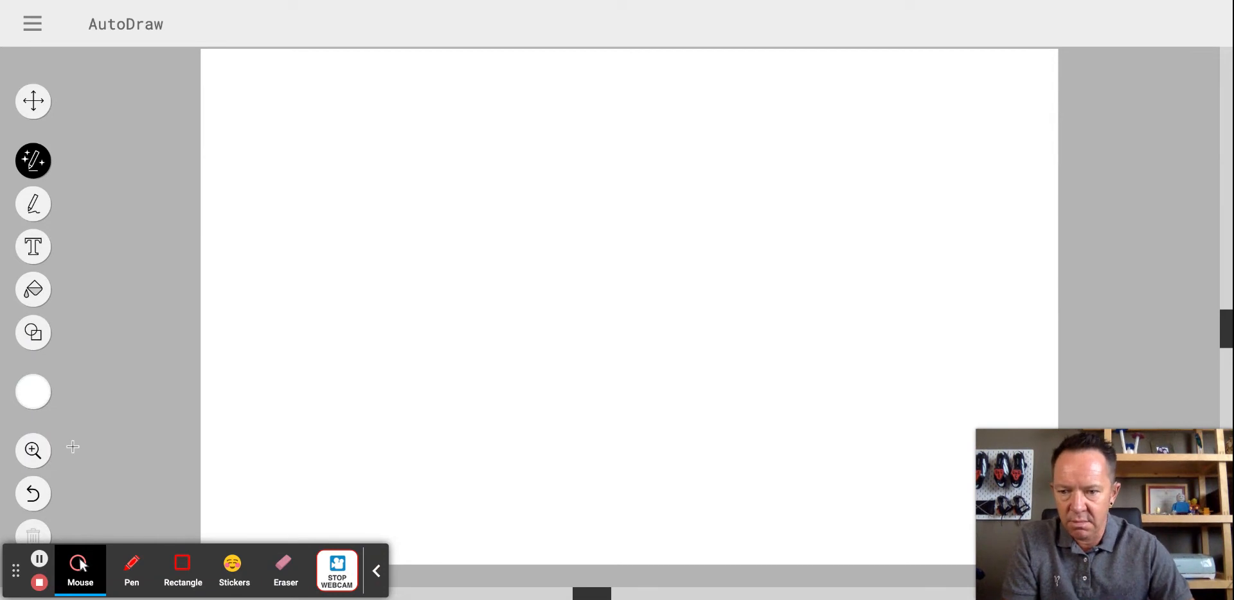
# Set the drawing colour to black and apply black to the empty text boxes left on the canvas
pyautogui.click(33, 391)
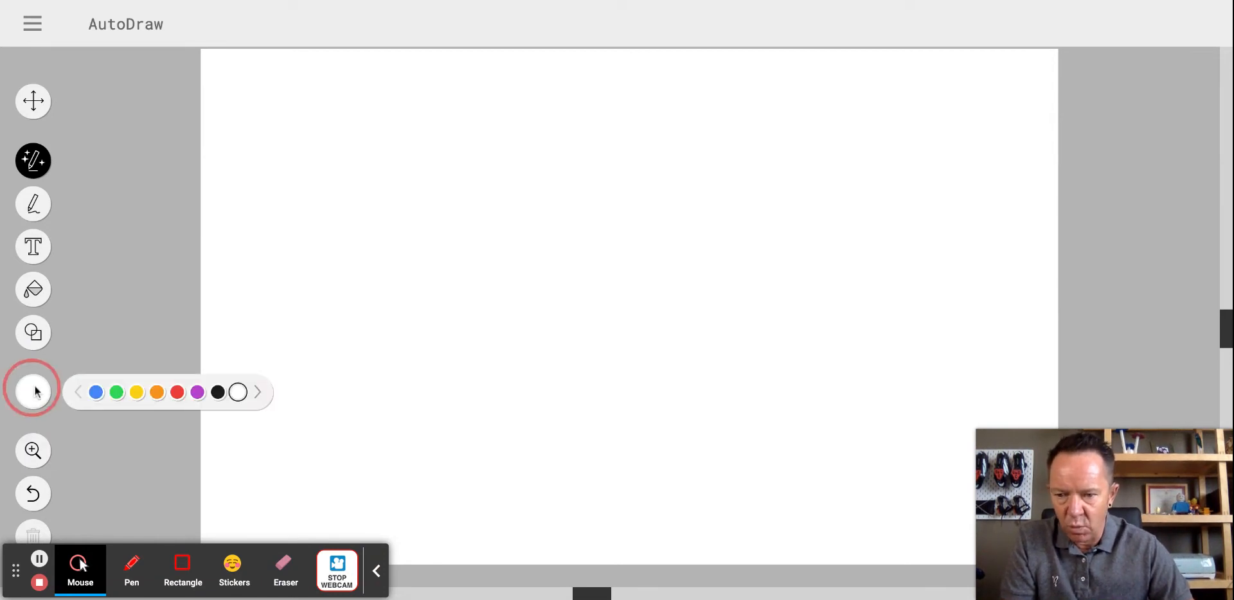
pyautogui.click(217, 393)
pyautogui.click(33, 101)
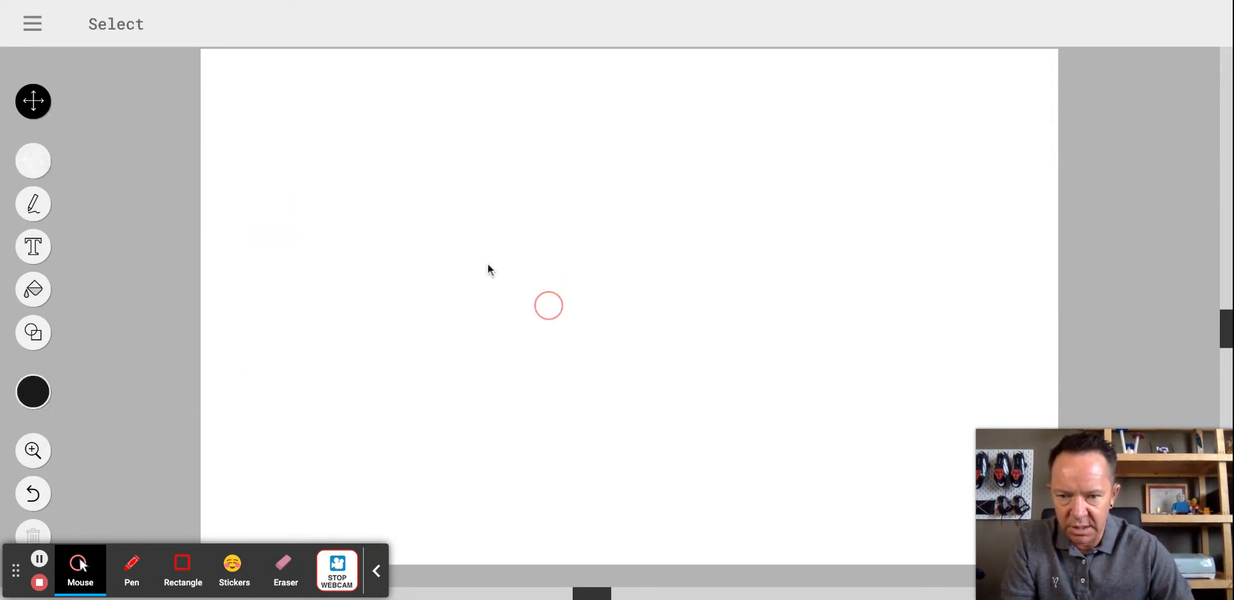
pyautogui.moveTo(312, 162); pyautogui.dragTo(820, 427)
pyautogui.click(27, 391)
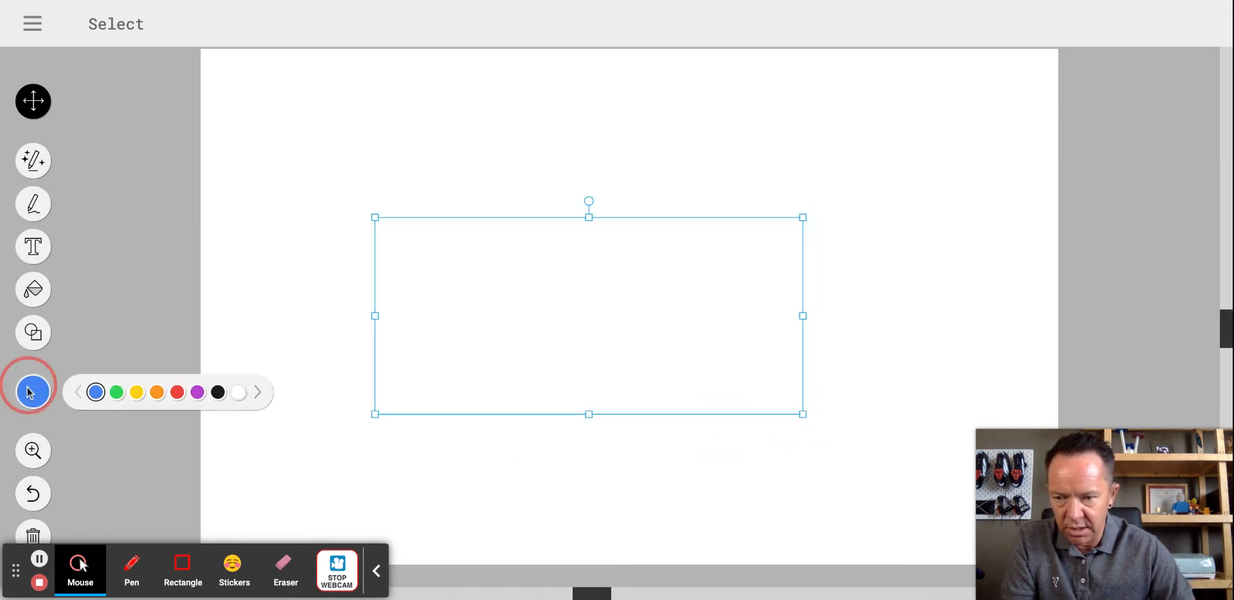
pyautogui.click(218, 393)
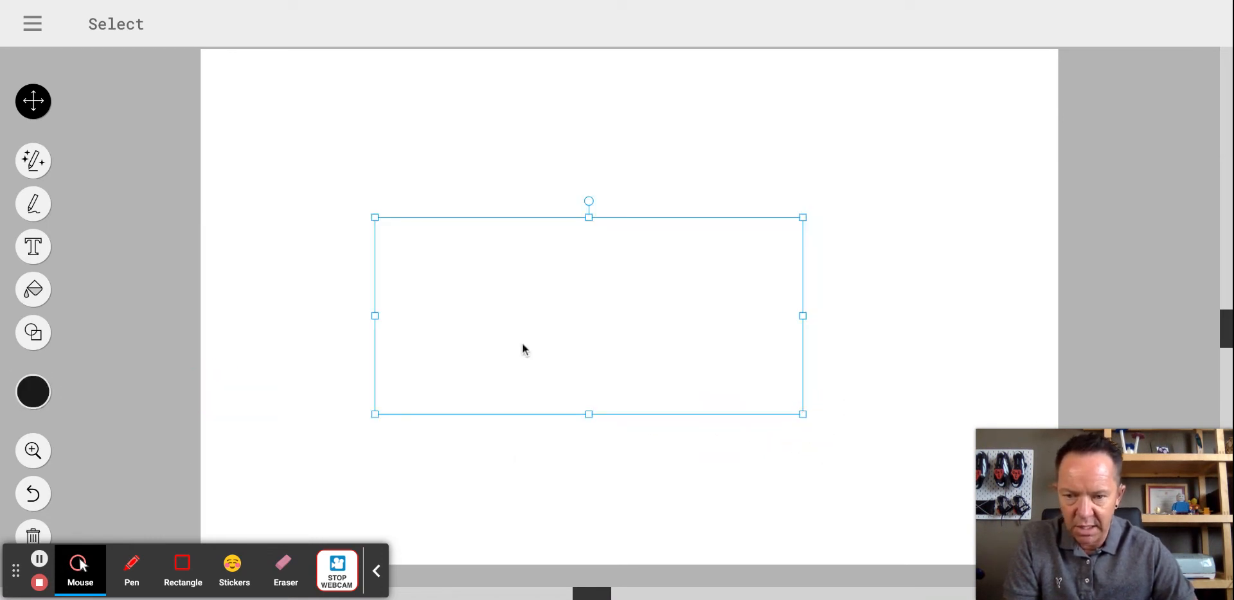
pyautogui.click(612, 335)
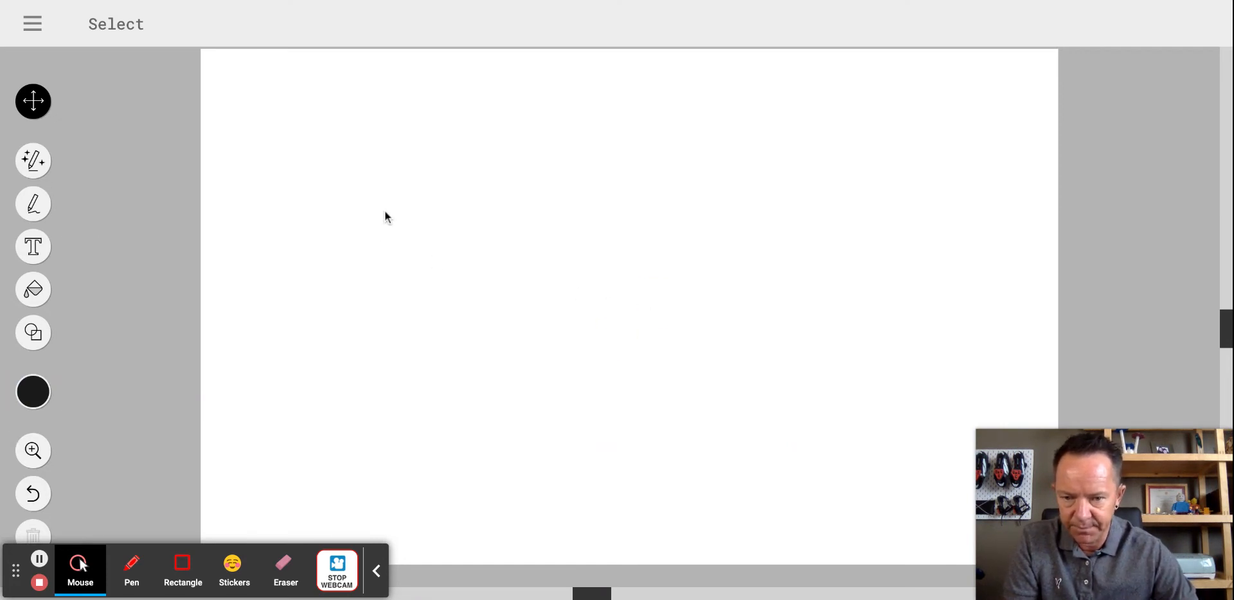
# Add the teacher's title and surname in capitals as black text in Rubik Mono One, size 48, without a space after the title
pyautogui.moveTo(384, 210); pyautogui.dragTo(870, 403)
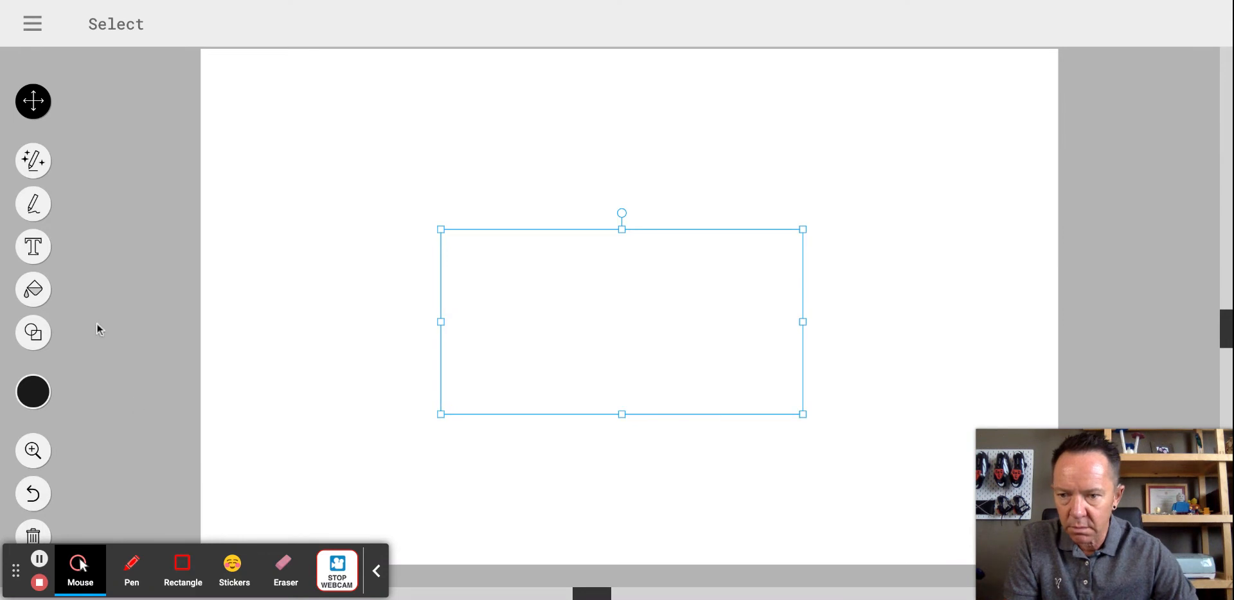
pyautogui.click(33, 250)
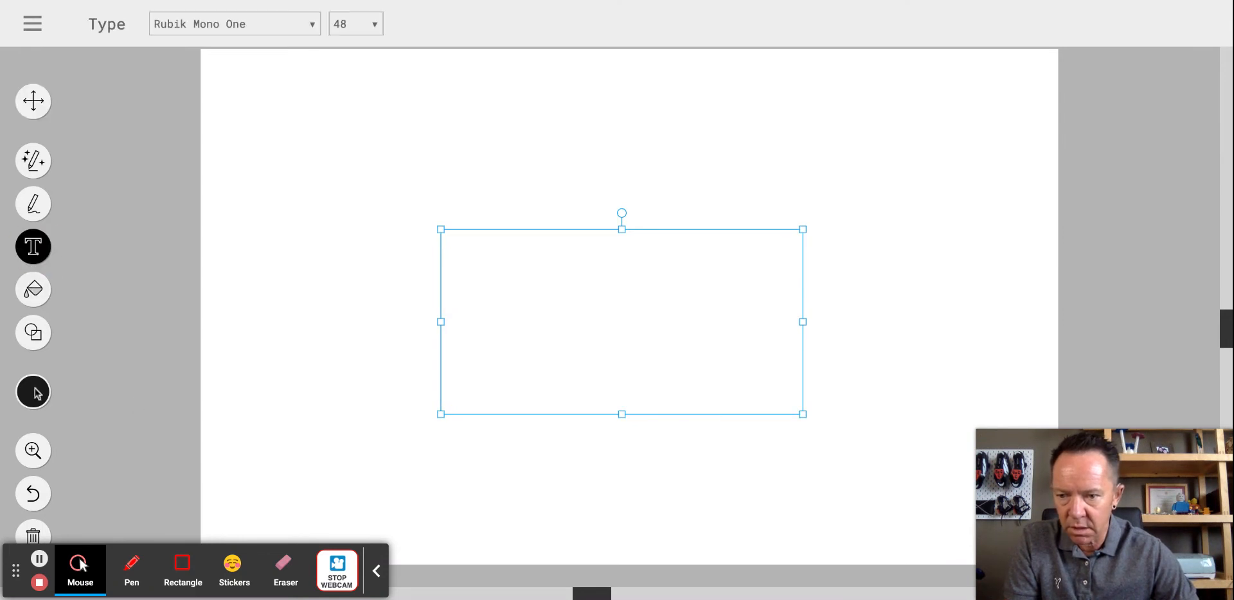
pyautogui.moveTo(36, 393)
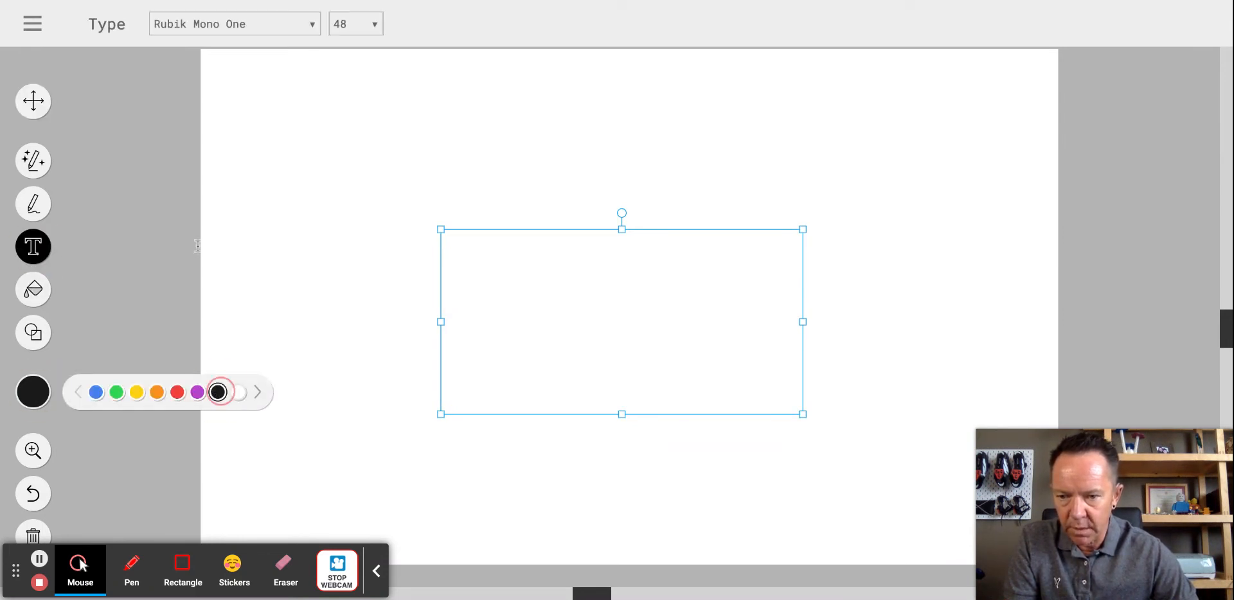
pyautogui.click(313, 212)
pyautogui.write('MR.C;ARL')
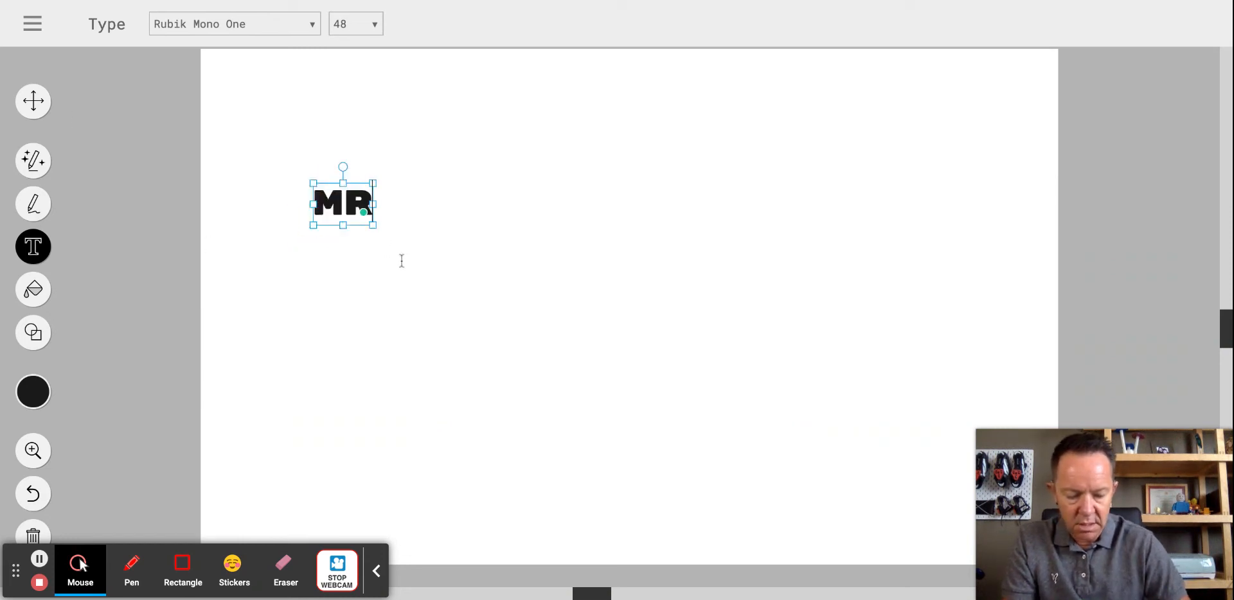
pyautogui.press('BackSpace')
pyautogui.press('BackSpace')
pyautogui.press('BackSpace')
pyautogui.press('BackSpace')
pyautogui.press('BackSpace')
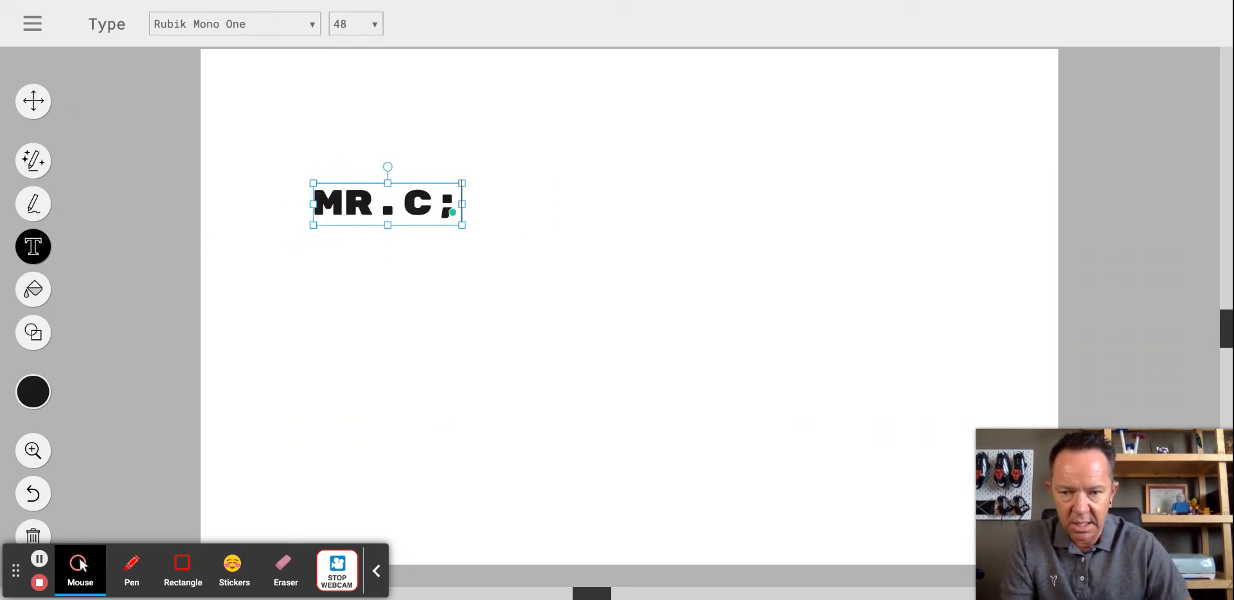
pyautogui.write('CLARK')
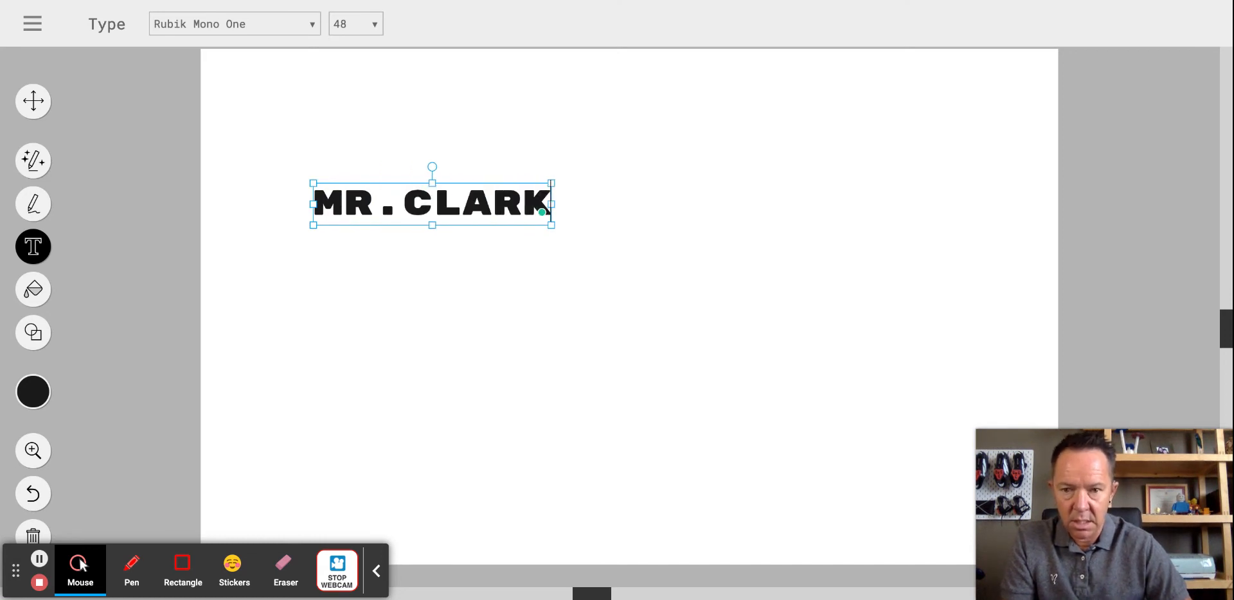
# Enlarge the name text to span most of the canvas width and move it to the middle of the page
pyautogui.click(424, 328)
pyautogui.click(419, 201)
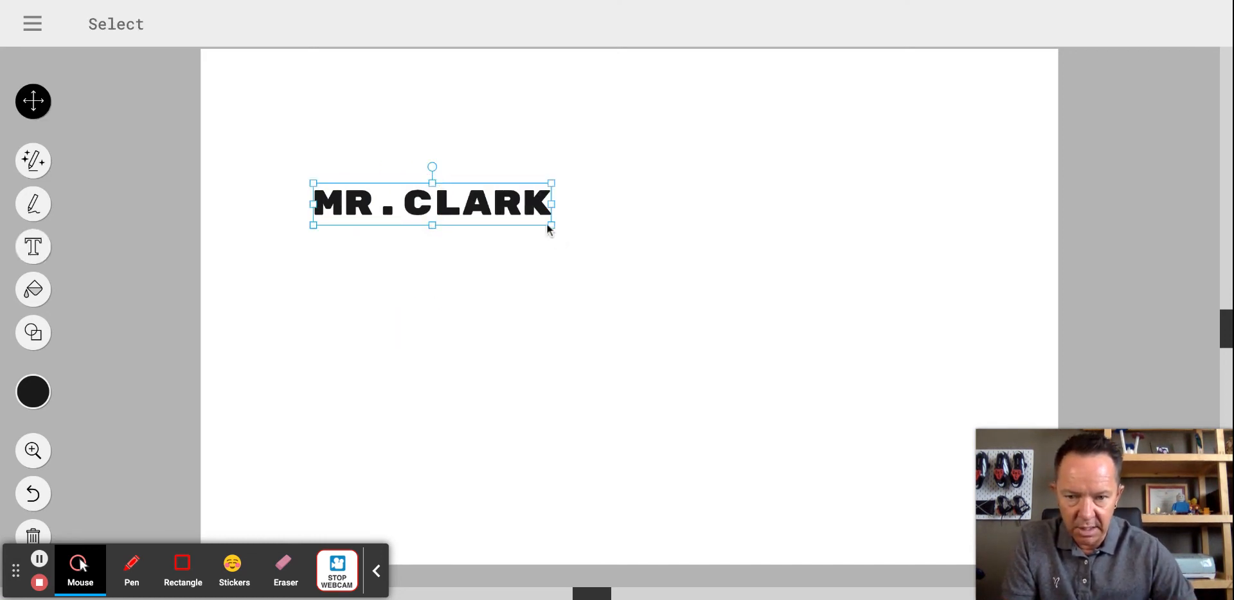
pyautogui.moveTo(550, 228); pyautogui.dragTo(793, 306)
pyautogui.moveTo(432, 228); pyautogui.dragTo(626, 310)
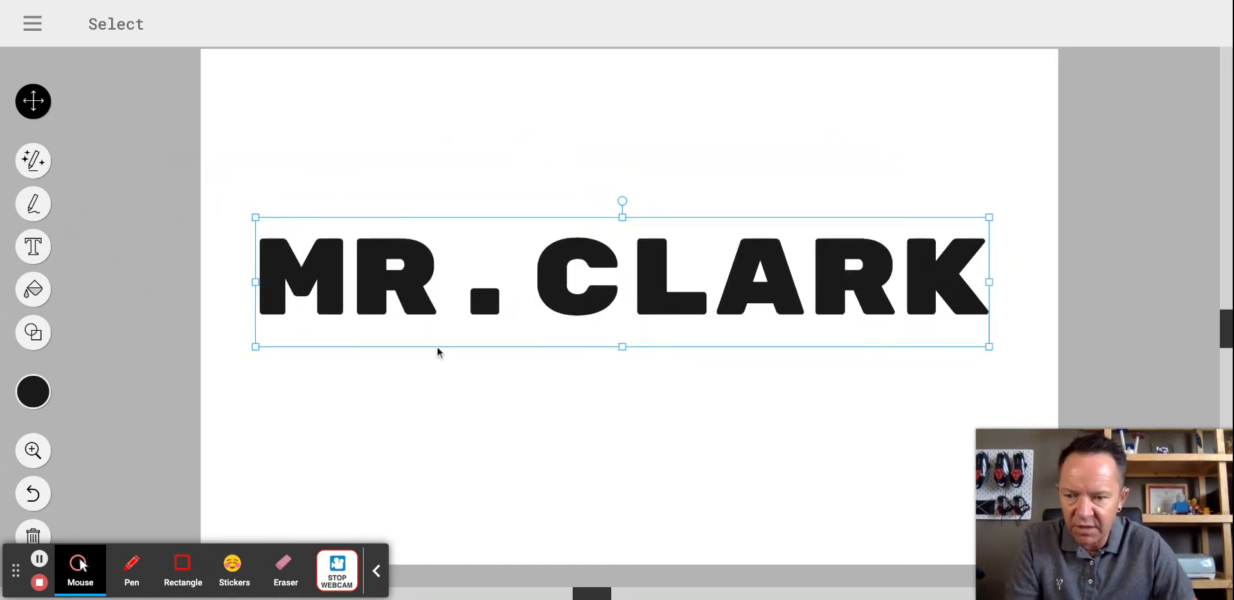
pyautogui.moveTo(681, 315); pyautogui.dragTo(684, 353)
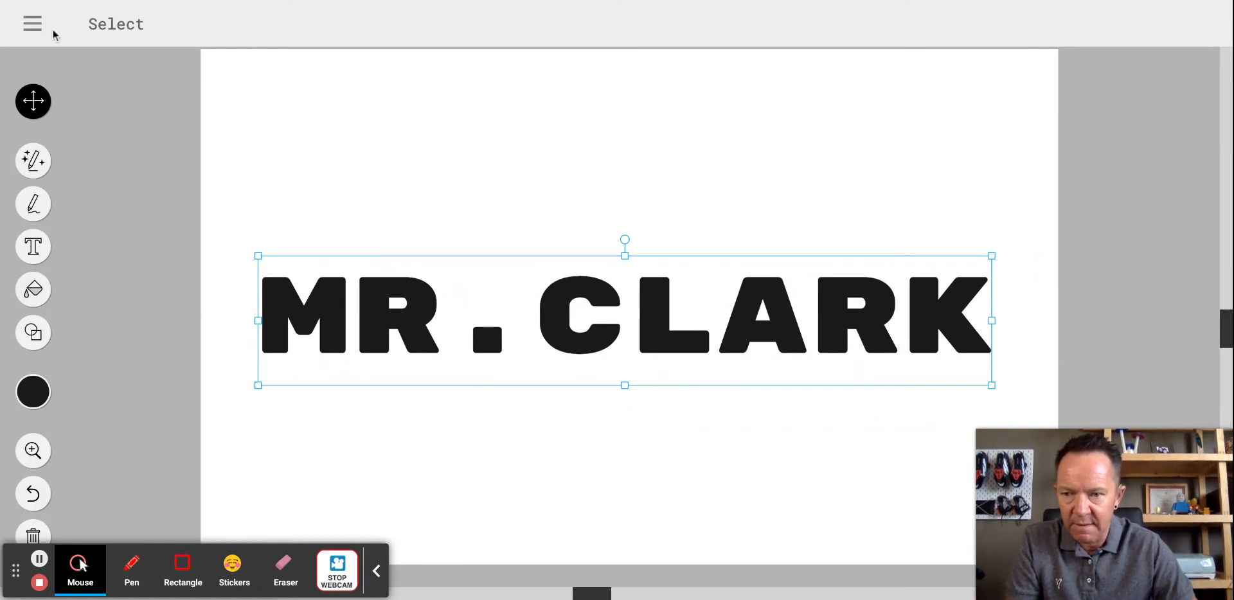
# Open the keyboard shortcuts list to review the actions and tools
pyautogui.click(30, 26)
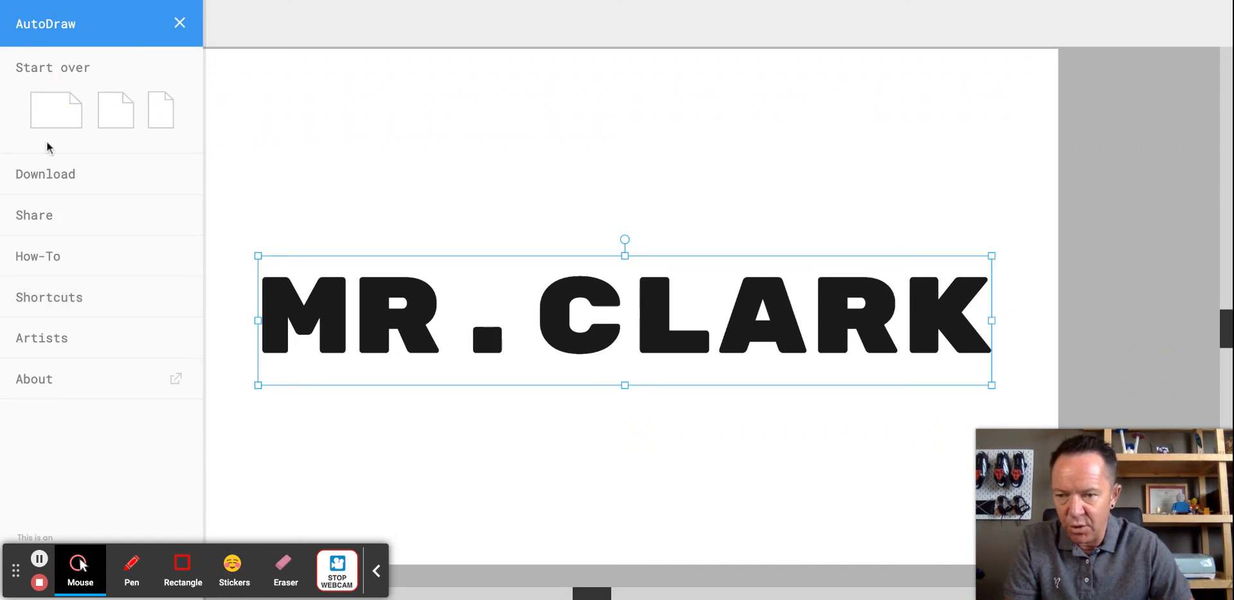
pyautogui.click(51, 300)
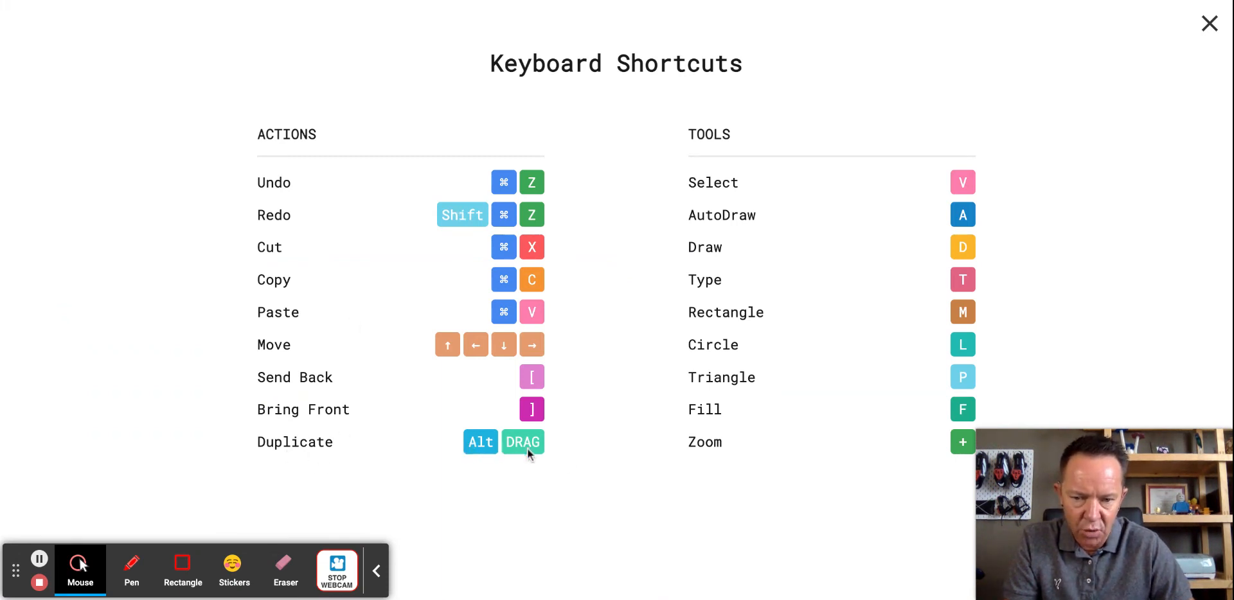
# Duplicate the black name text, colour the copy purple and overlay it on the original, shifted slightly upward to leave a black shadow
pyautogui.click(1209, 23)
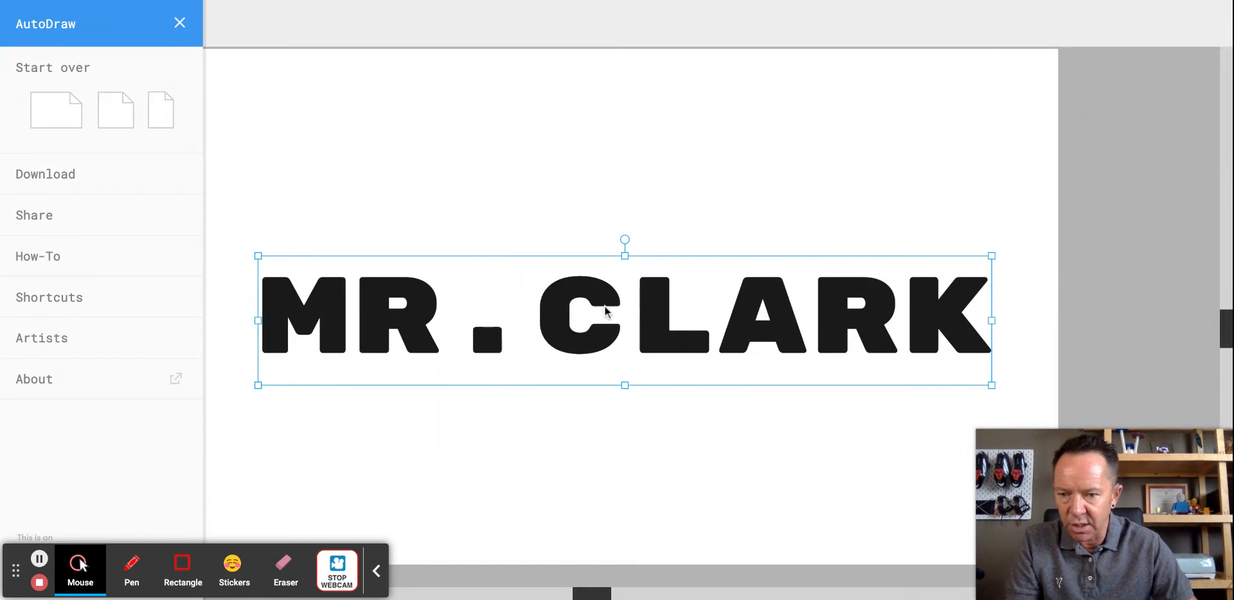
pyautogui.moveTo(662, 326); pyautogui.dragTo(658, 234)
pyautogui.click(33, 392)
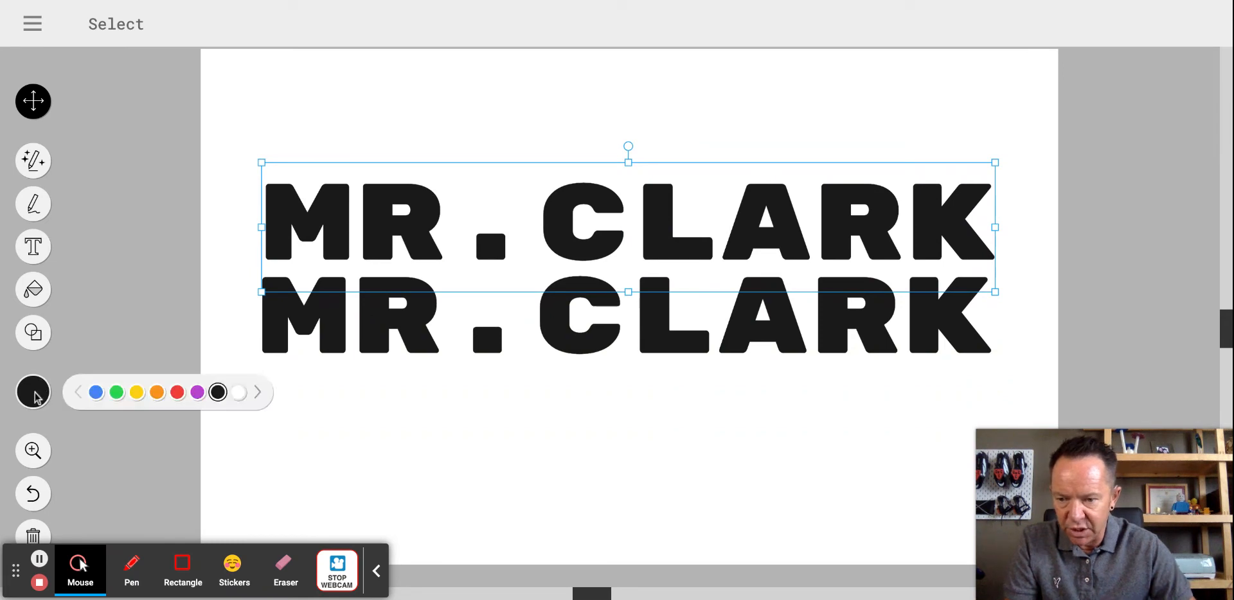
pyautogui.click(199, 393)
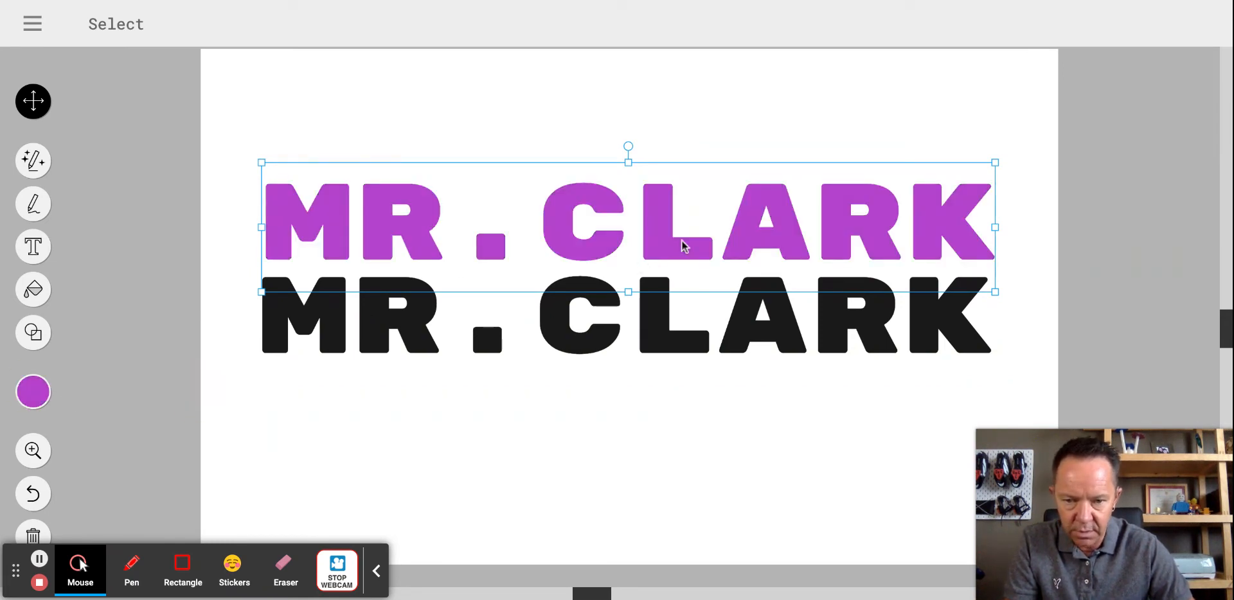
pyautogui.moveTo(673, 251); pyautogui.dragTo(667, 331)
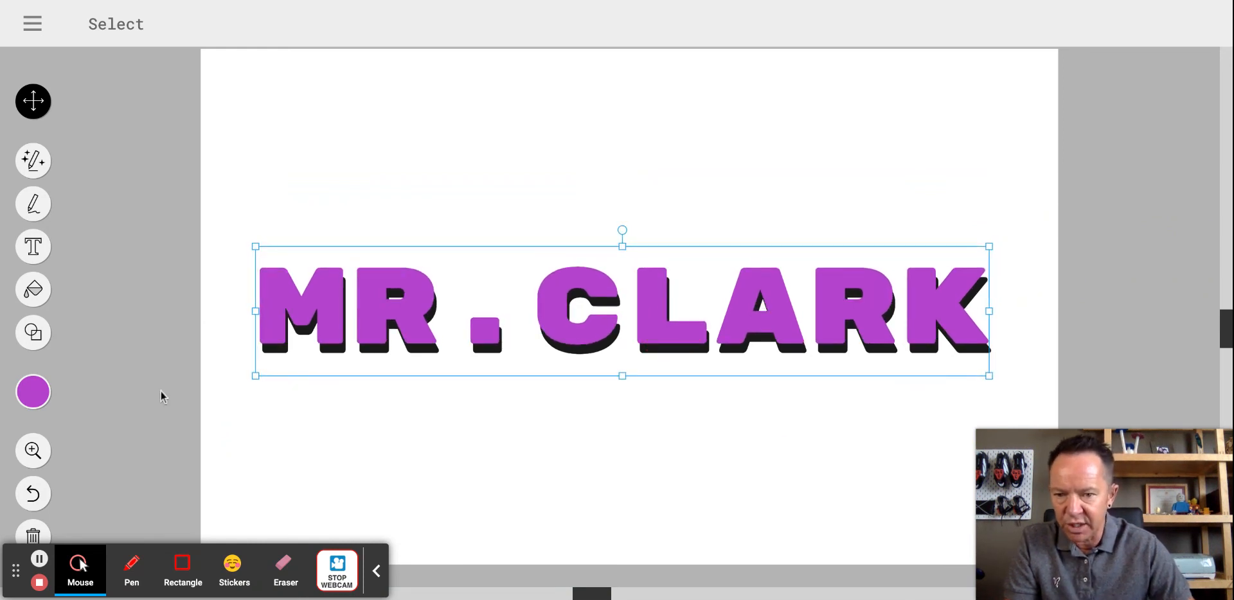
# Duplicate the purple name text, colour the copy yellow and offset it slightly up and to the left as the front layer
pyautogui.click(35, 397)
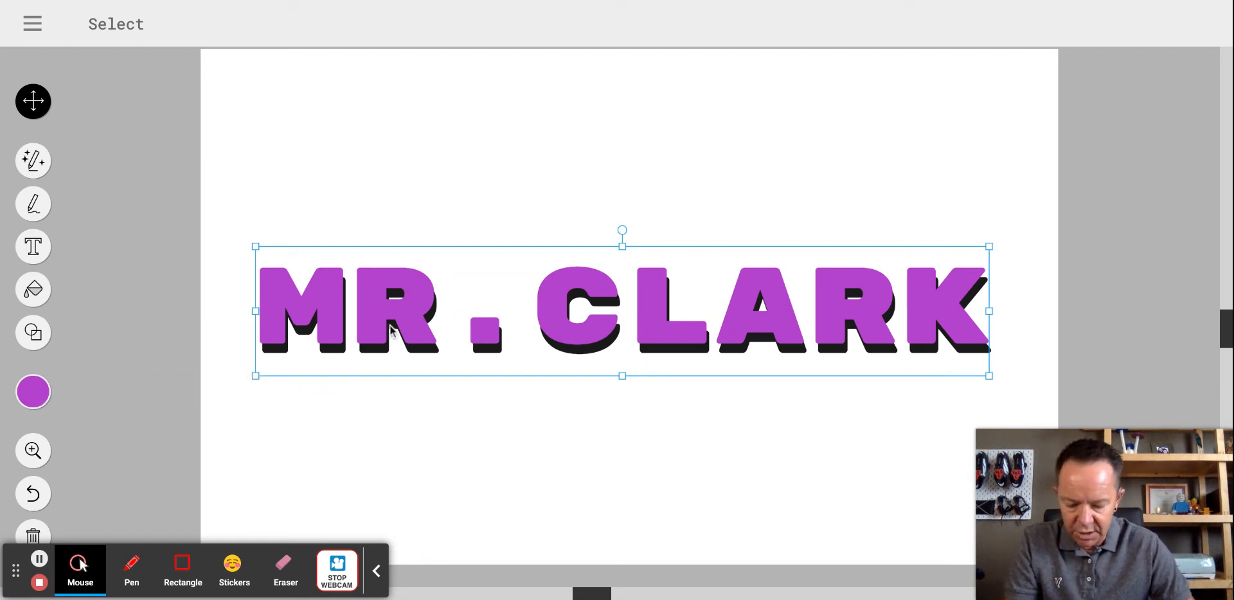
pyautogui.moveTo(393, 334); pyautogui.dragTo(384, 304)
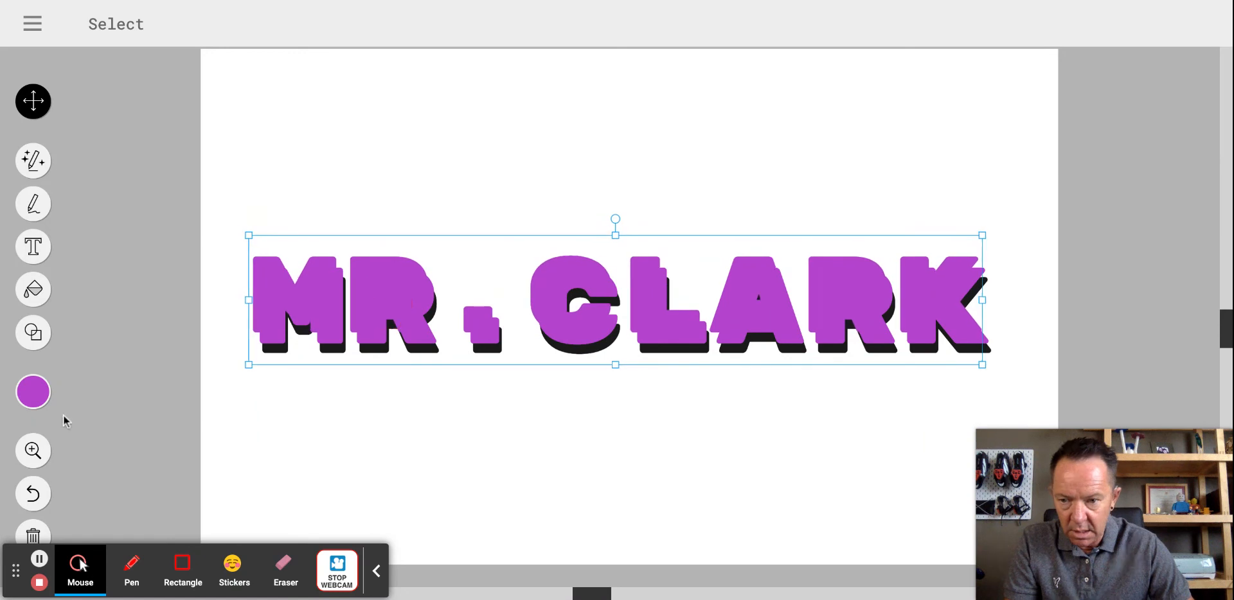
pyautogui.click(32, 397)
pyautogui.click(137, 393)
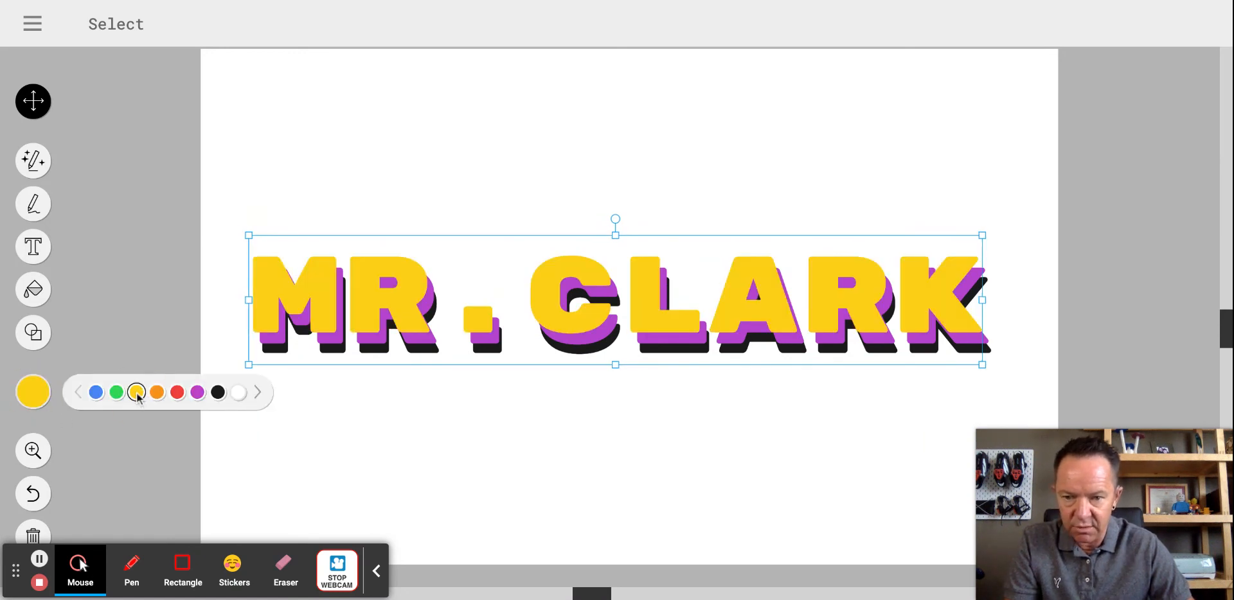
pyautogui.click(413, 315)
pyautogui.moveTo(413, 315); pyautogui.dragTo(414, 319)
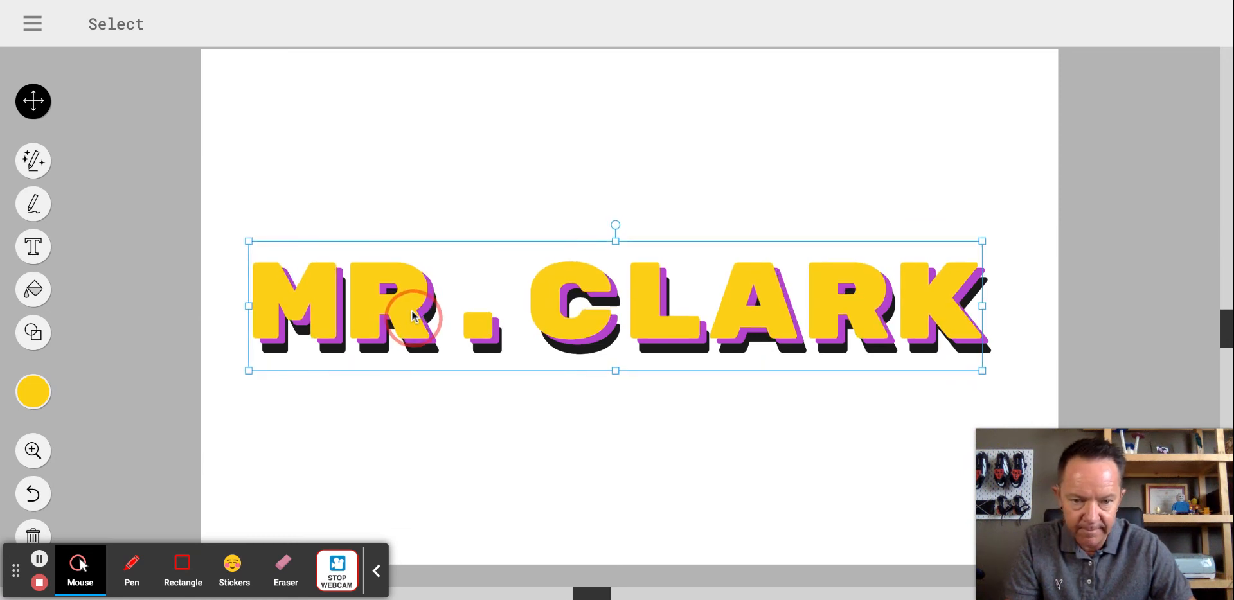
pyautogui.click(736, 490)
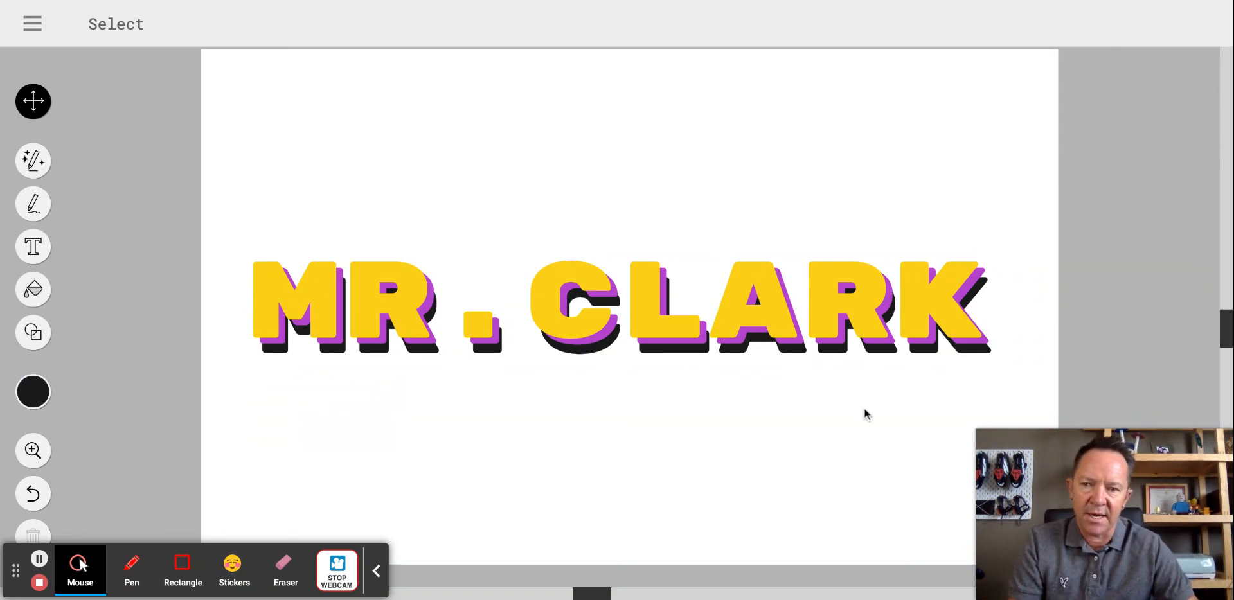
# Download the finished layered name drawing
pyautogui.click(32, 25)
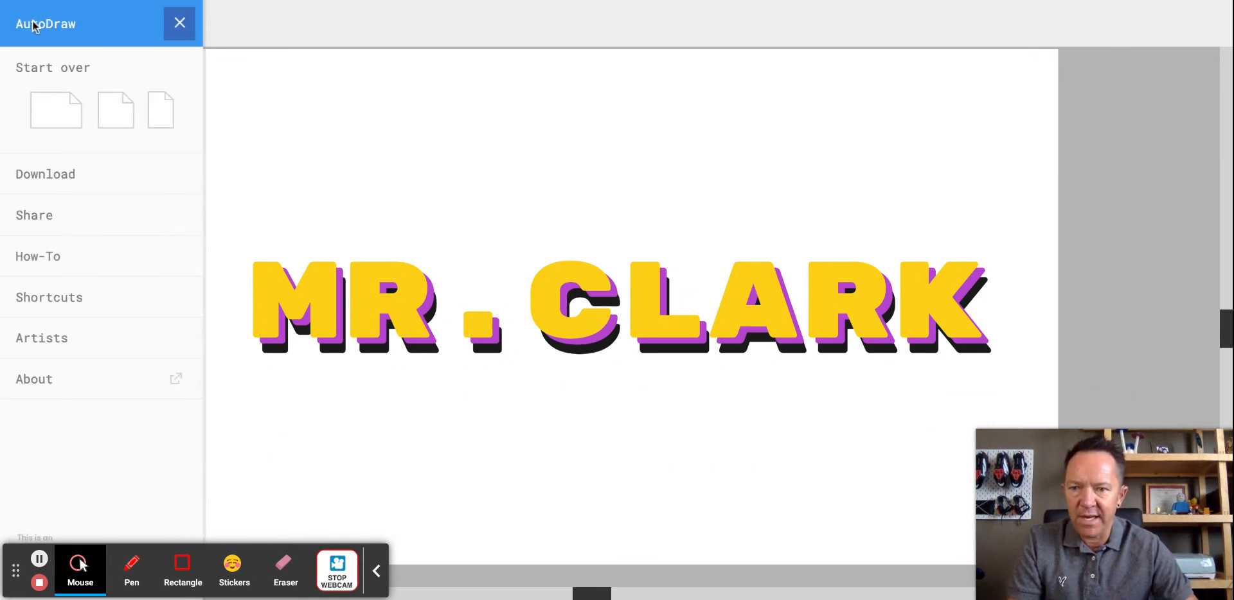
pyautogui.click(47, 176)
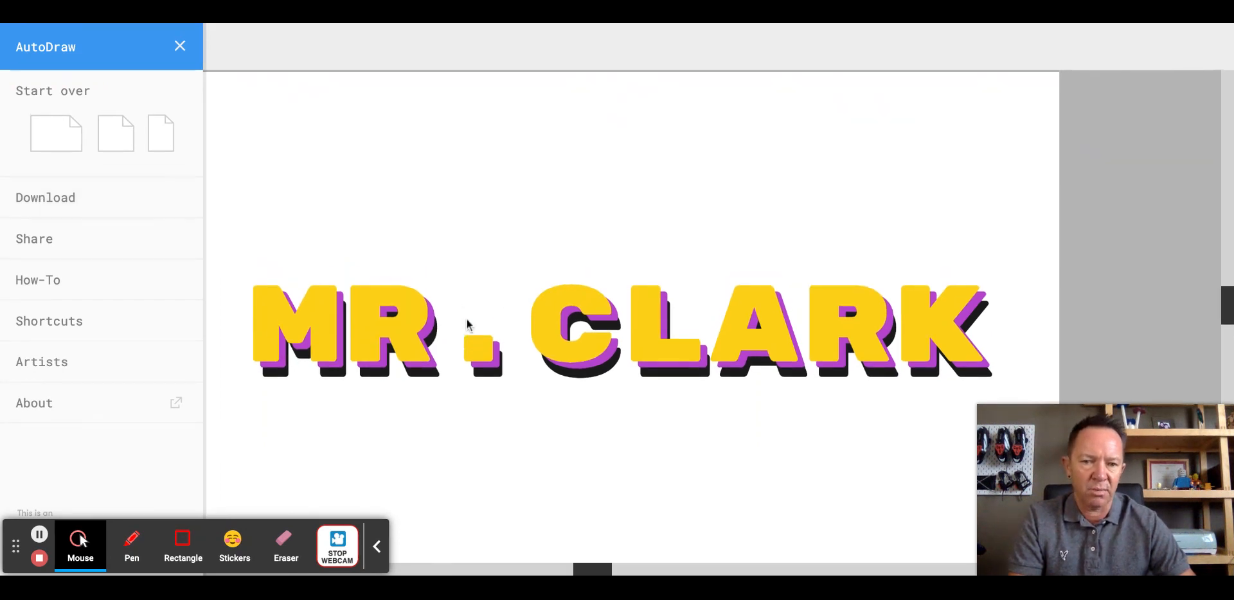
pyautogui.scroll(-1, 875, 292)
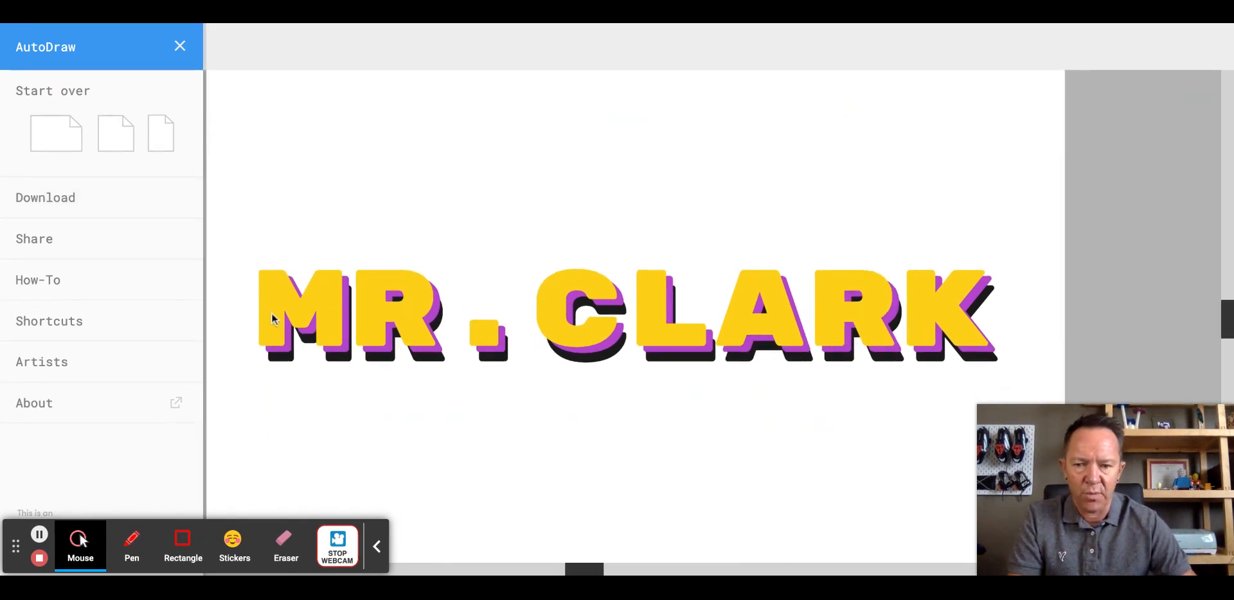
pyautogui.hscroll(-2, 475, 209)
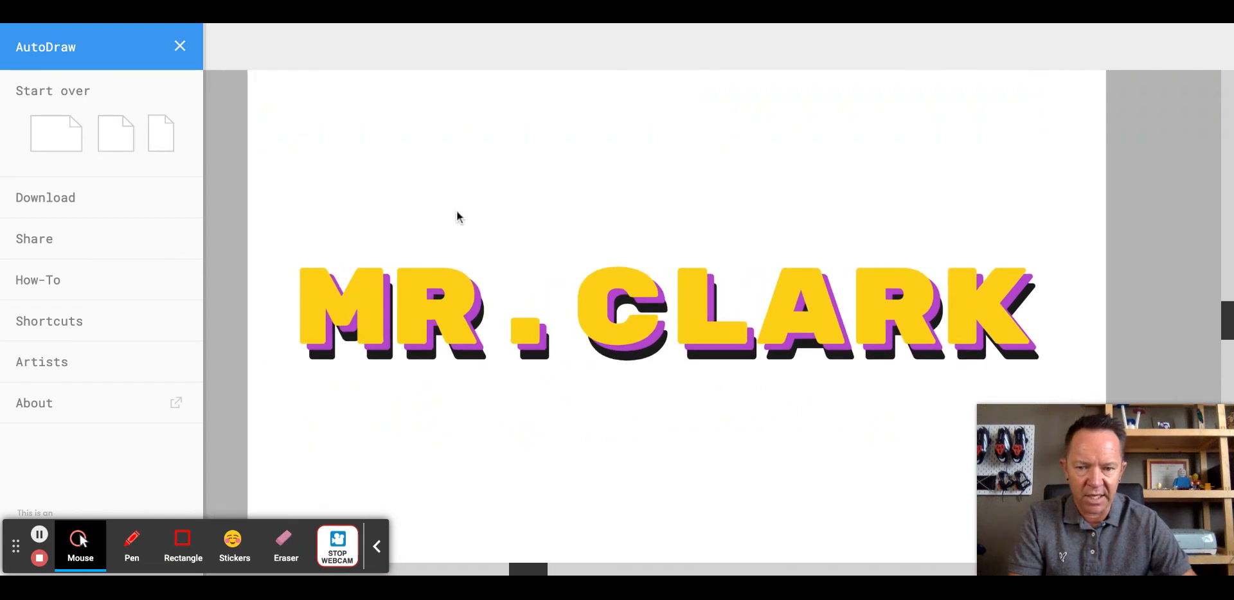
pyautogui.scroll(1, 457, 215)
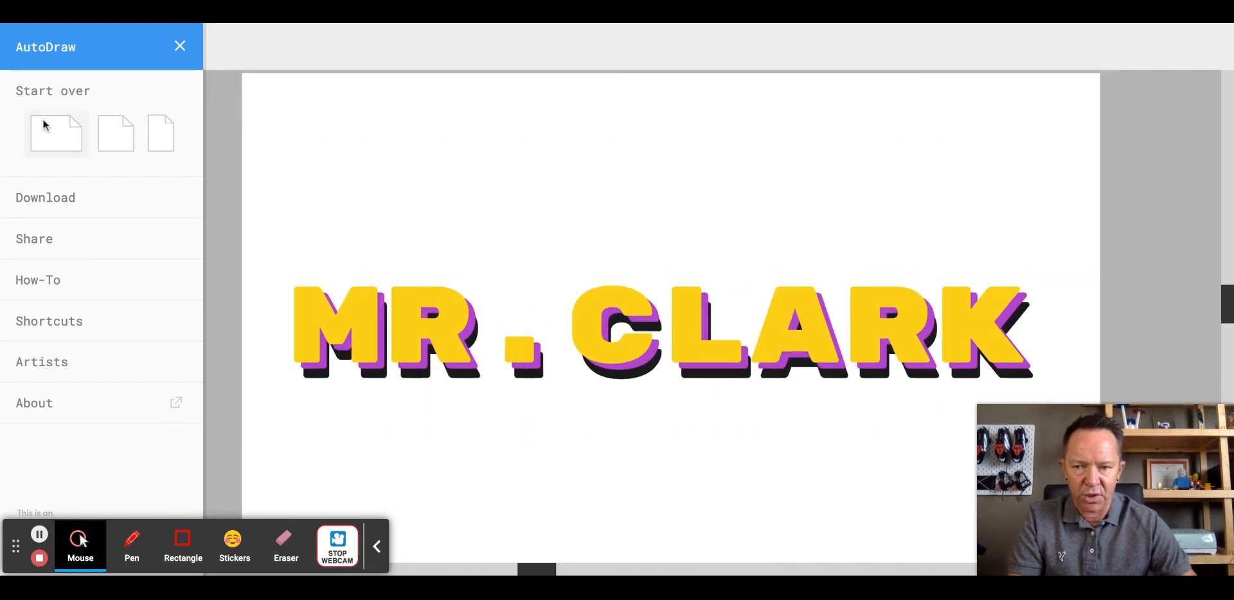